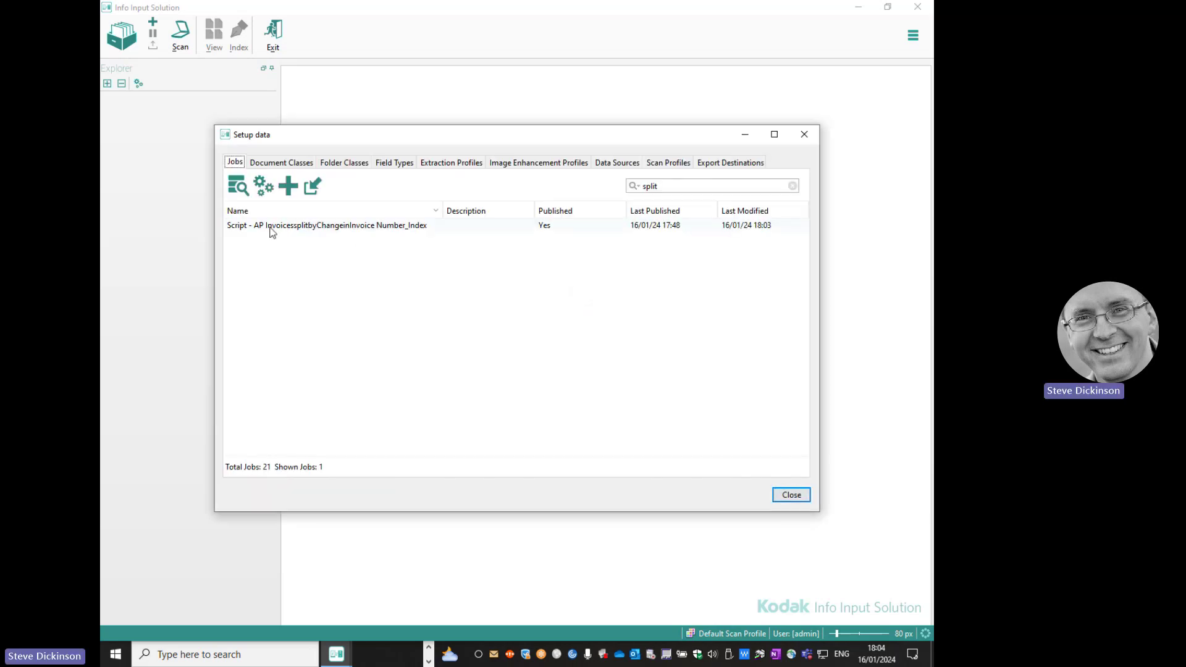
Step: Open the properties of the job Script - AP InvoicessplitbyChangeinInvoice Number_Index and show its workflow
{"action": "left_click", "coordinate": [270, 229]}
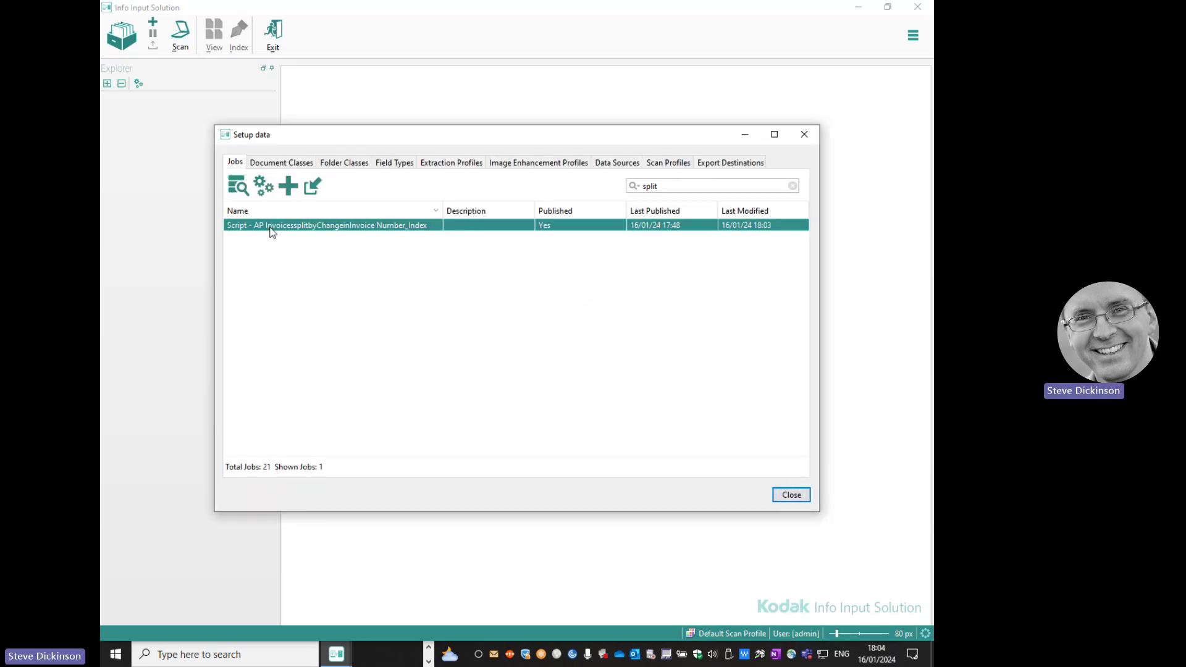
{"action": "double_click", "coordinate": [364, 226]}
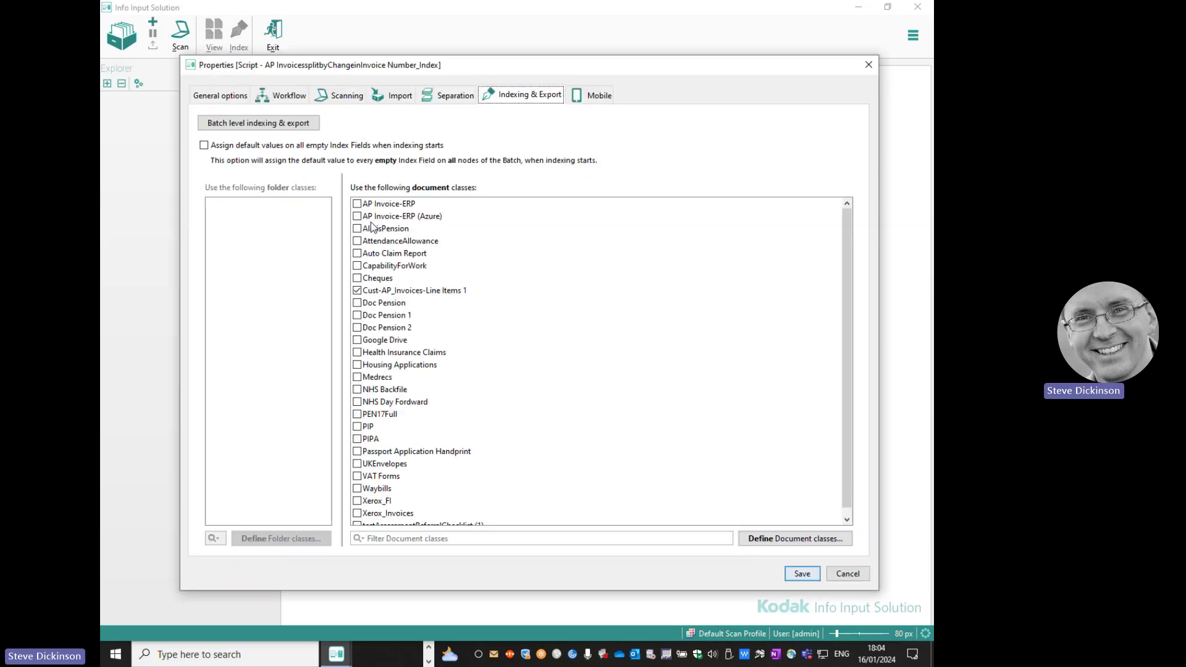
{"action": "left_click", "coordinate": [288, 96]}
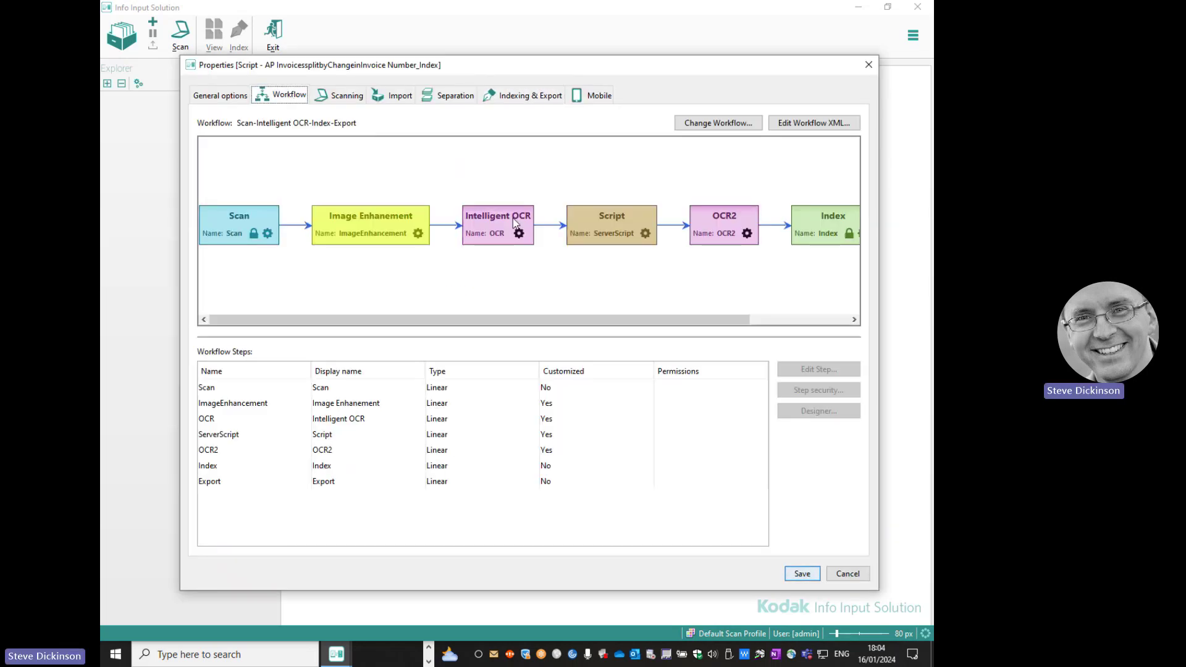
Step: Open the OCR2 workflow step's configuration and review its field mappings from VendorName through ExtendedAmount
{"action": "left_click", "coordinate": [747, 234]}
{"action": "left_click", "coordinate": [253, 195]}
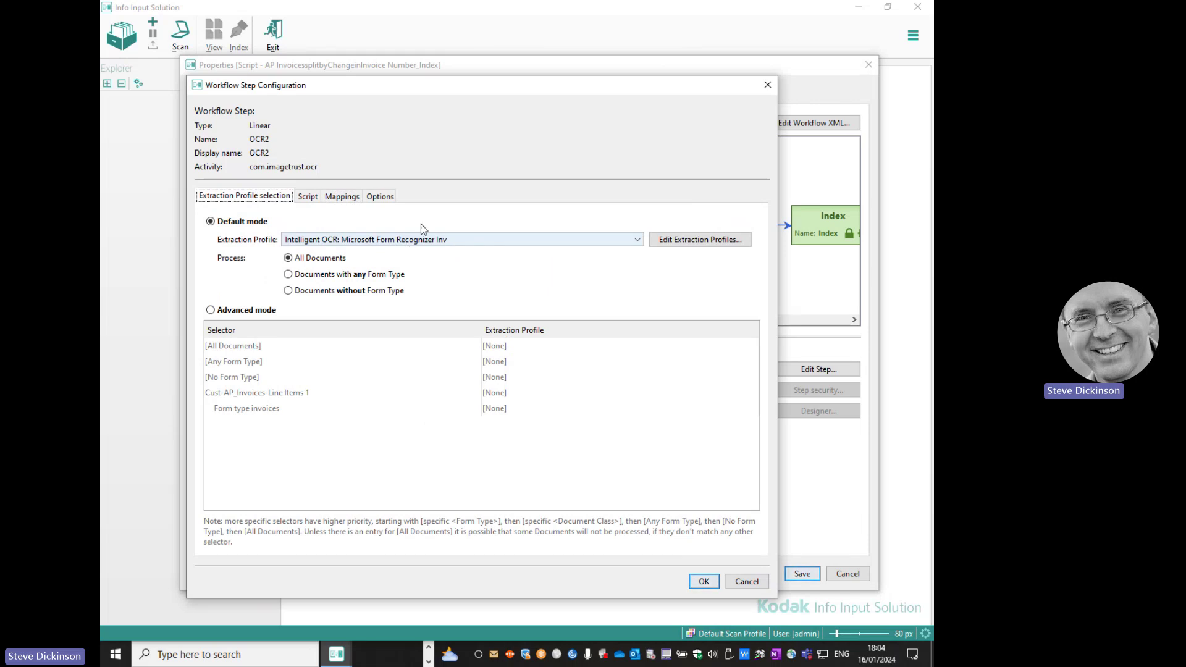
{"action": "left_click", "coordinate": [339, 197]}
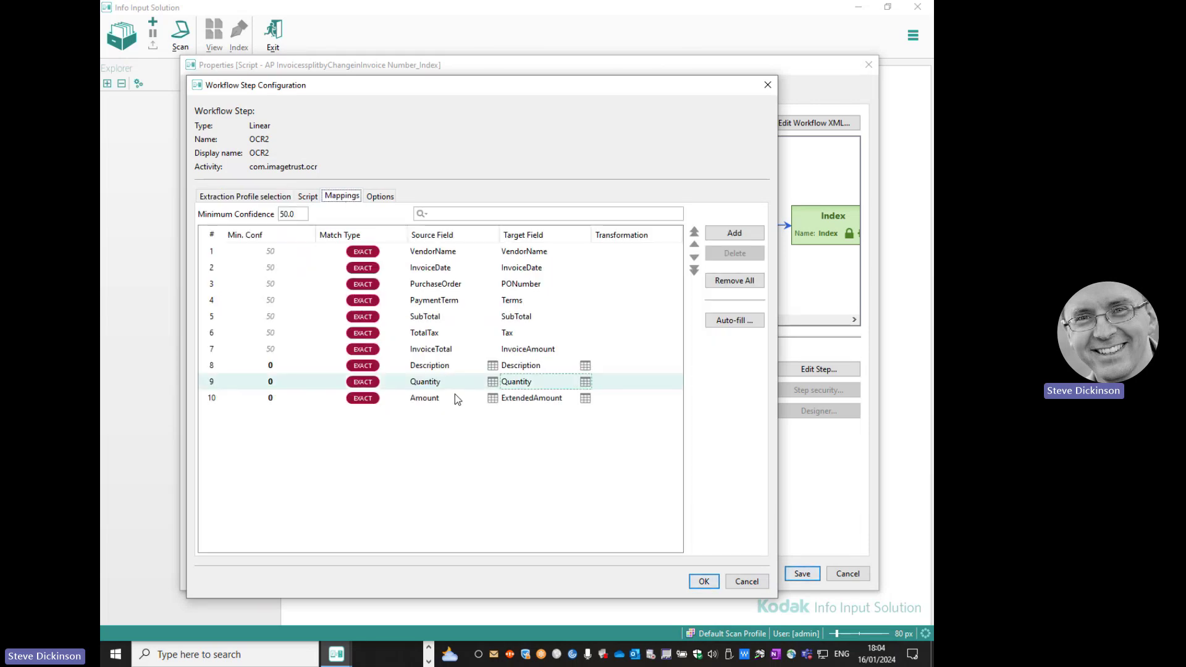
{"action": "left_click", "coordinate": [440, 254]}
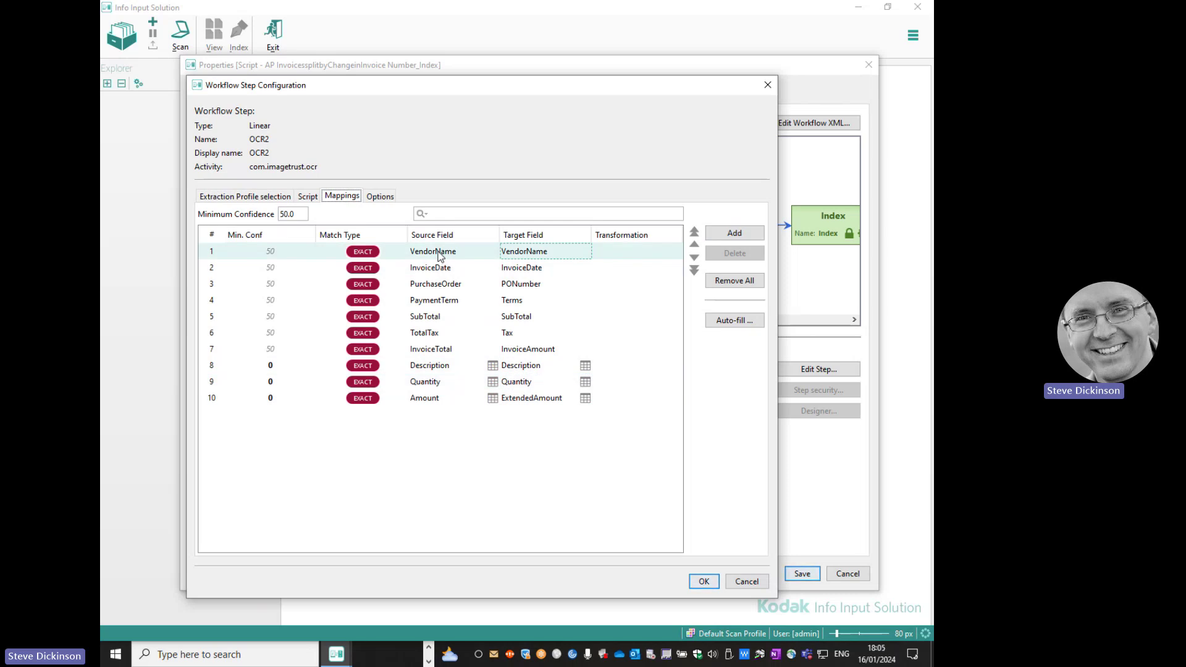
{"action": "left_click", "coordinate": [518, 403]}
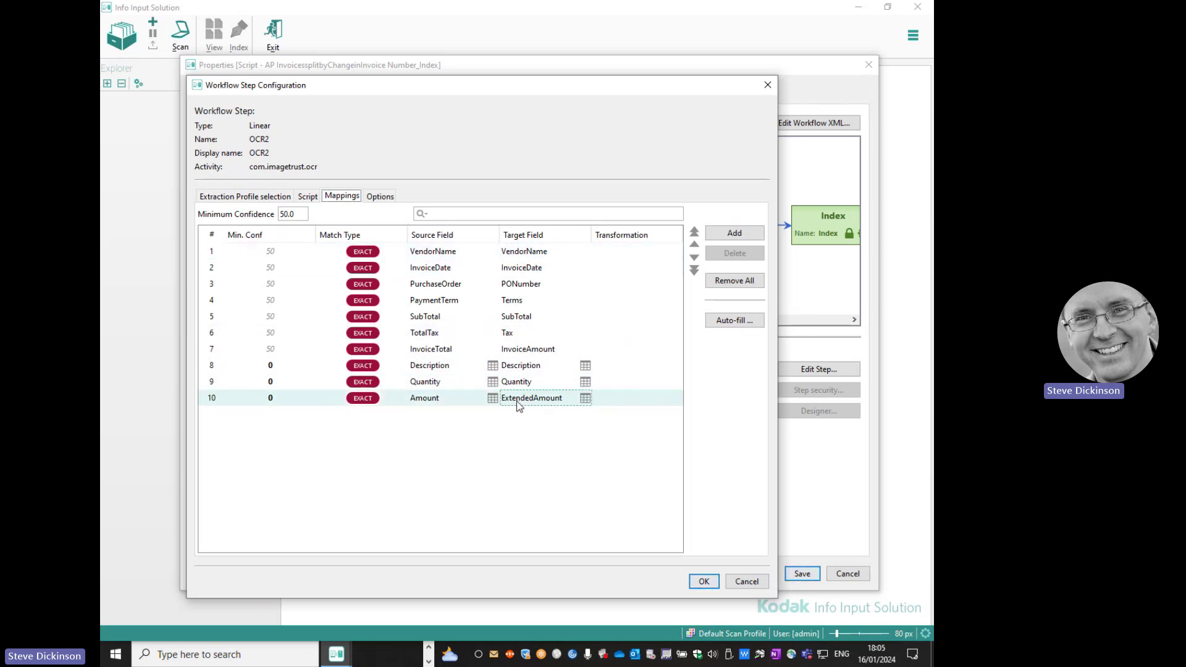
{"action": "left_click", "coordinate": [737, 233]}
{"action": "left_click", "coordinate": [471, 415]}
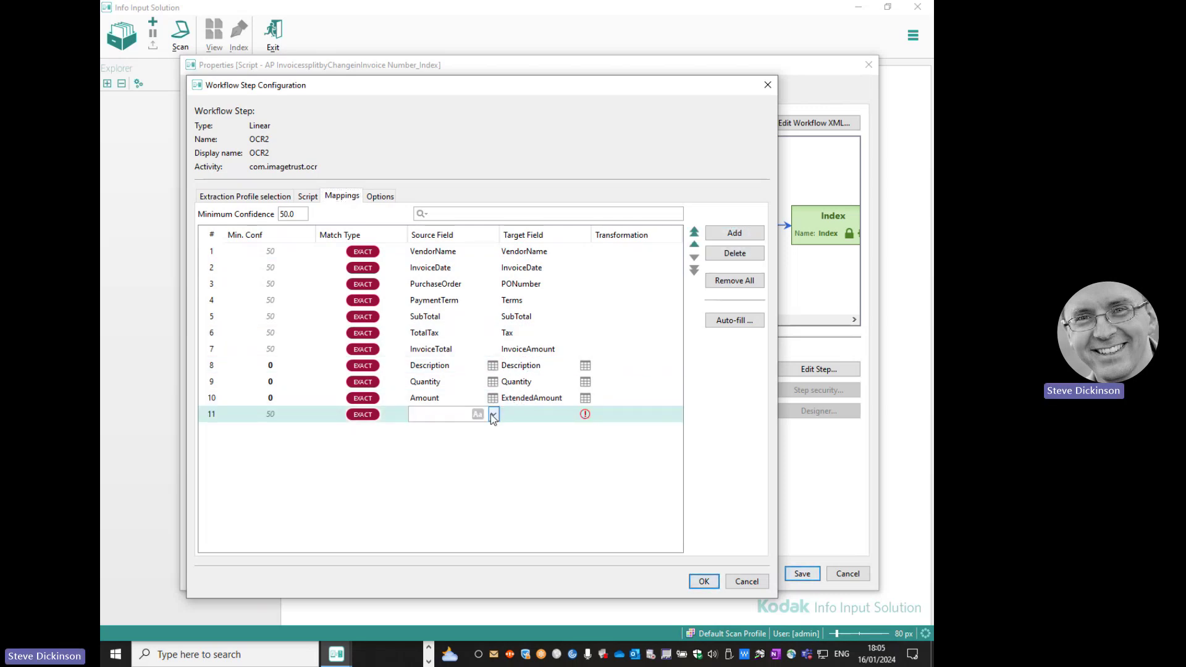
{"action": "left_click", "coordinate": [493, 414]}
{"action": "left_click_drag", "start_coordinate": [547, 446], "coordinate": [558, 576]}
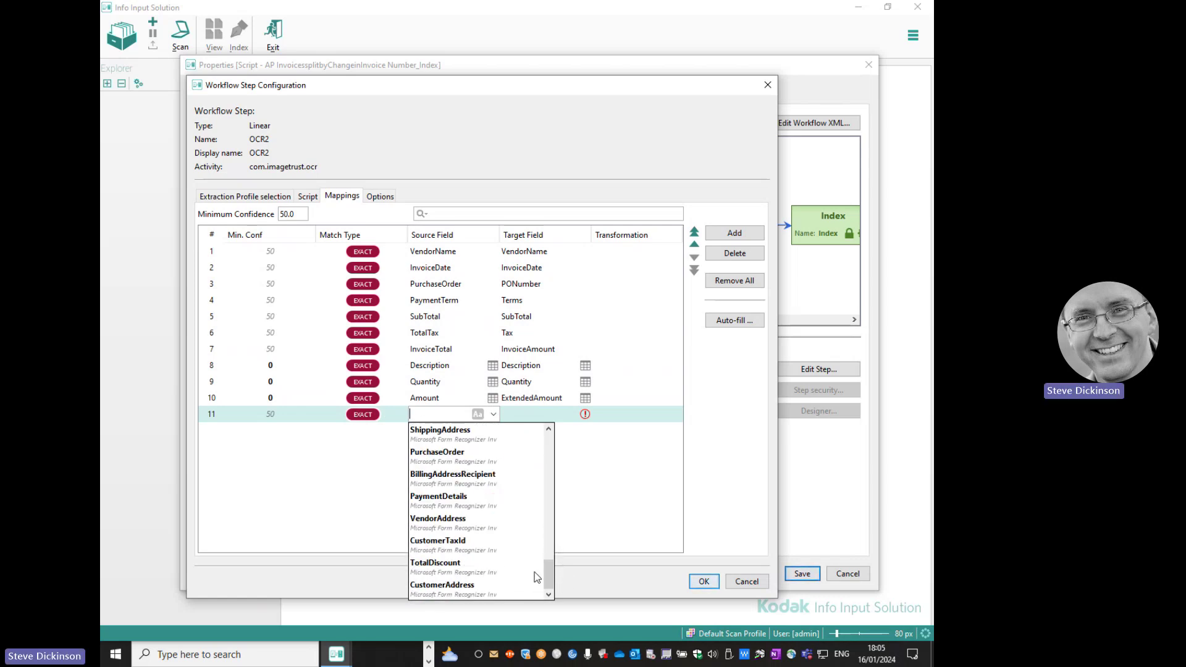
{"action": "left_click", "coordinate": [526, 543]}
{"action": "left_click", "coordinate": [584, 415]}
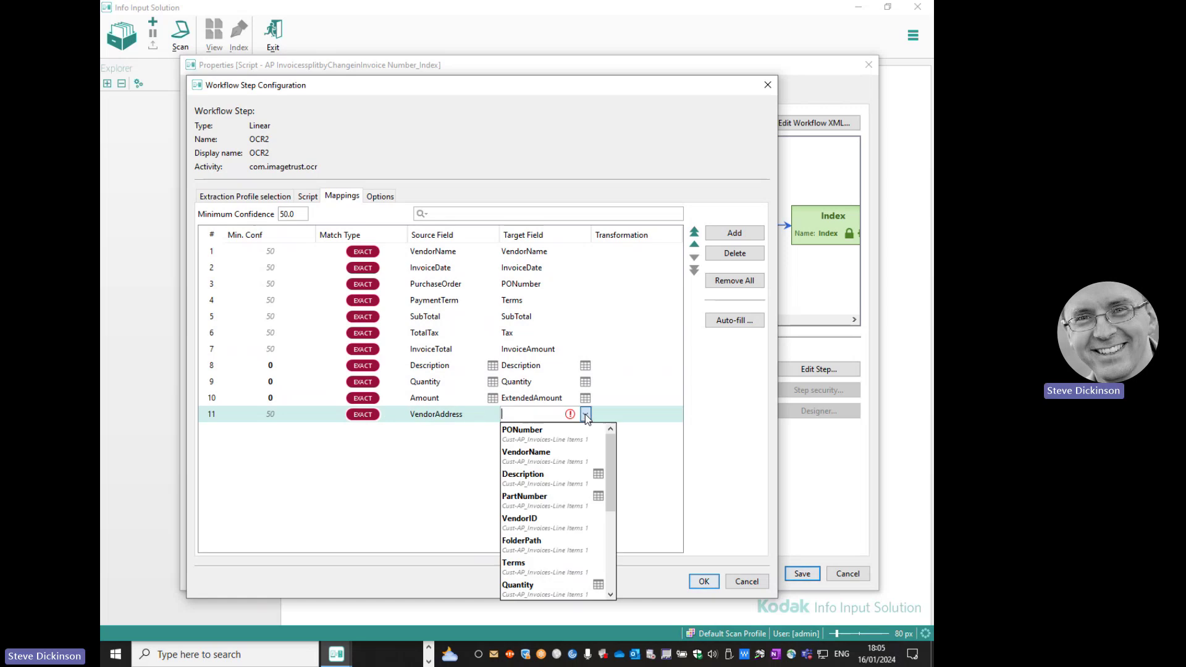
{"action": "left_click_drag", "start_coordinate": [609, 472], "coordinate": [564, 422]}
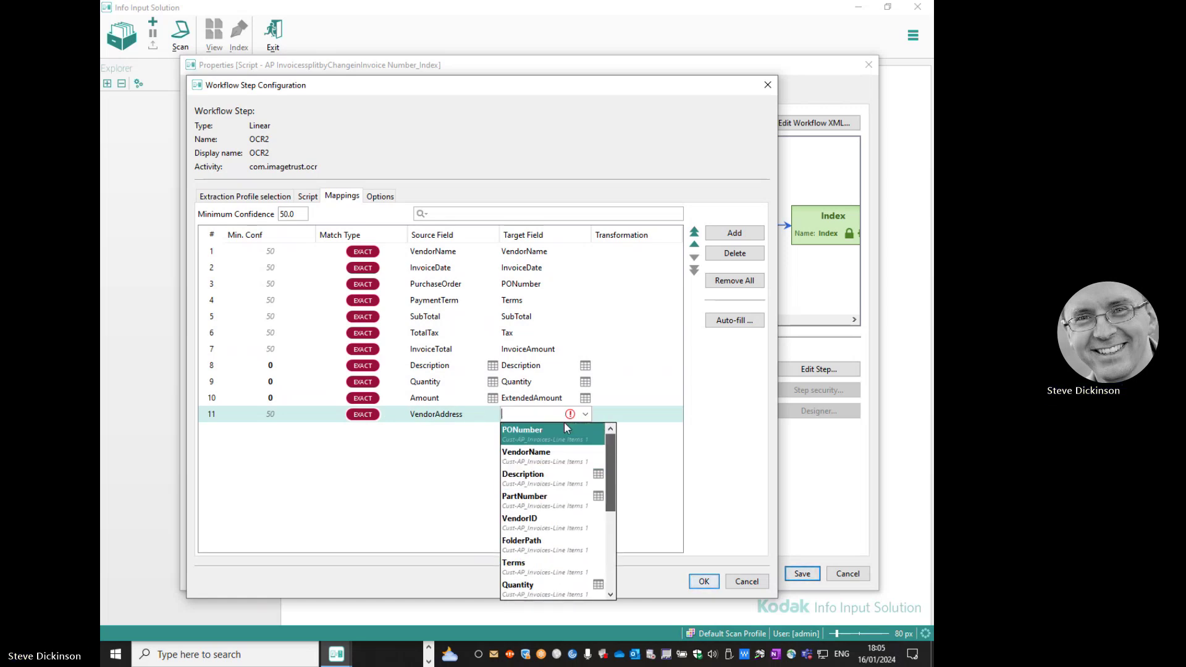
{"action": "left_click", "coordinate": [454, 414]}
{"action": "left_click", "coordinate": [747, 582]}
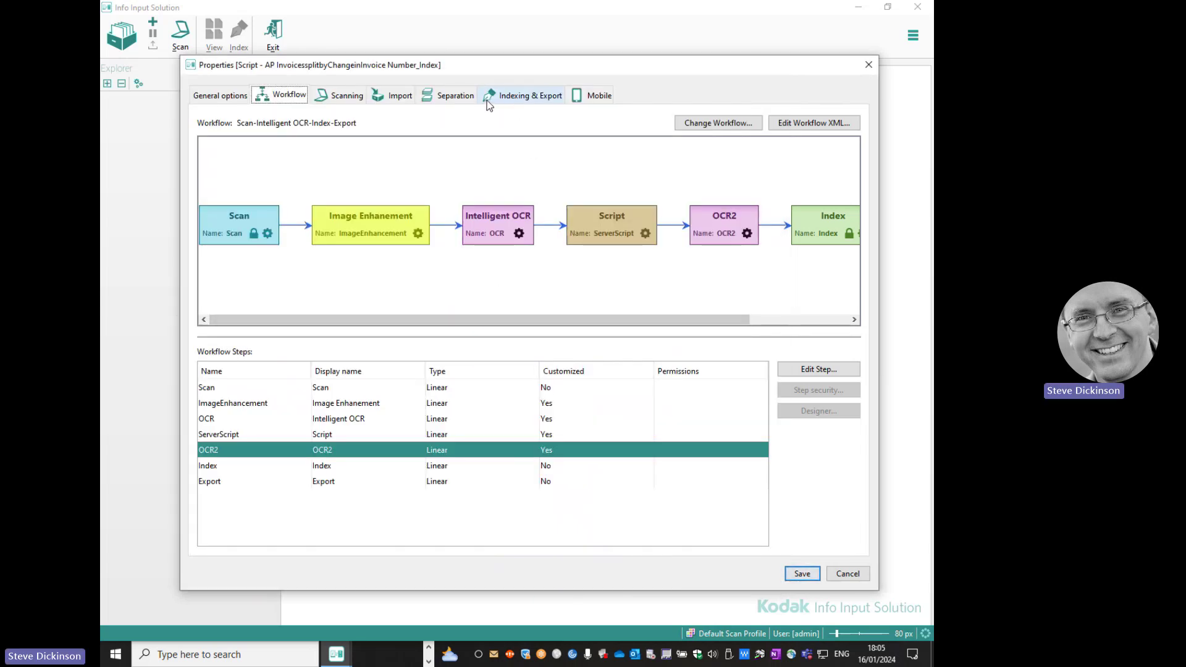
Step: Open the properties of the document class Cust-AP_Invoices-Line Items 1 from the job's indexing and export settings
{"action": "left_click", "coordinate": [505, 99]}
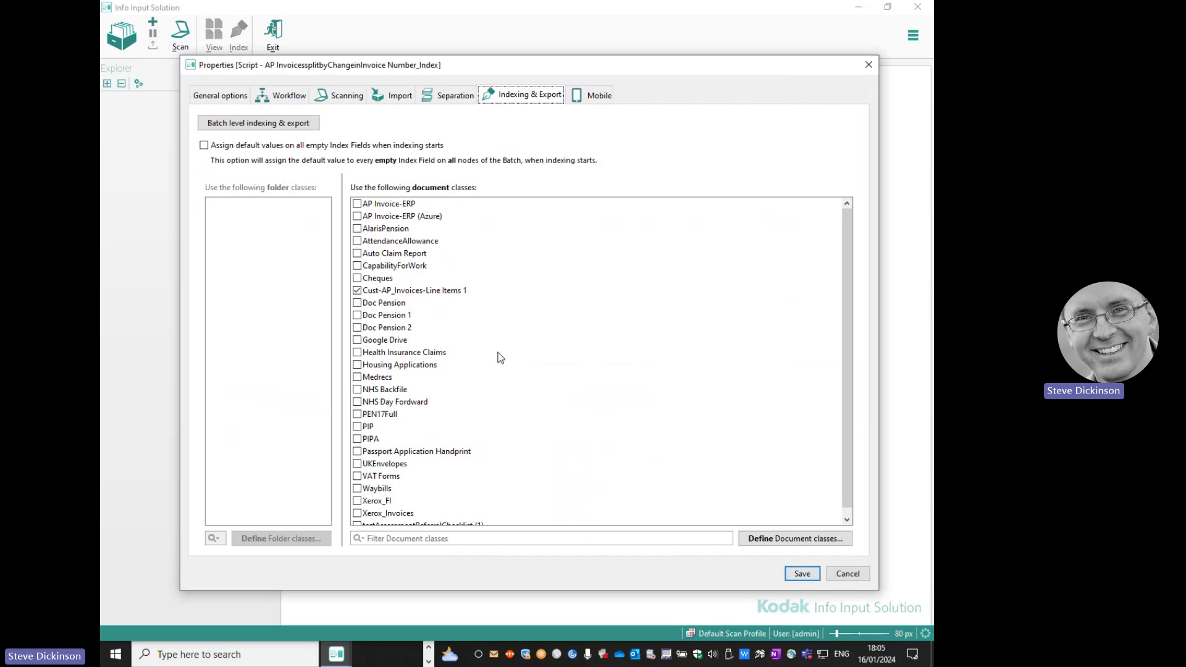
{"action": "left_click", "coordinate": [395, 294]}
{"action": "double_click", "coordinate": [395, 294]}
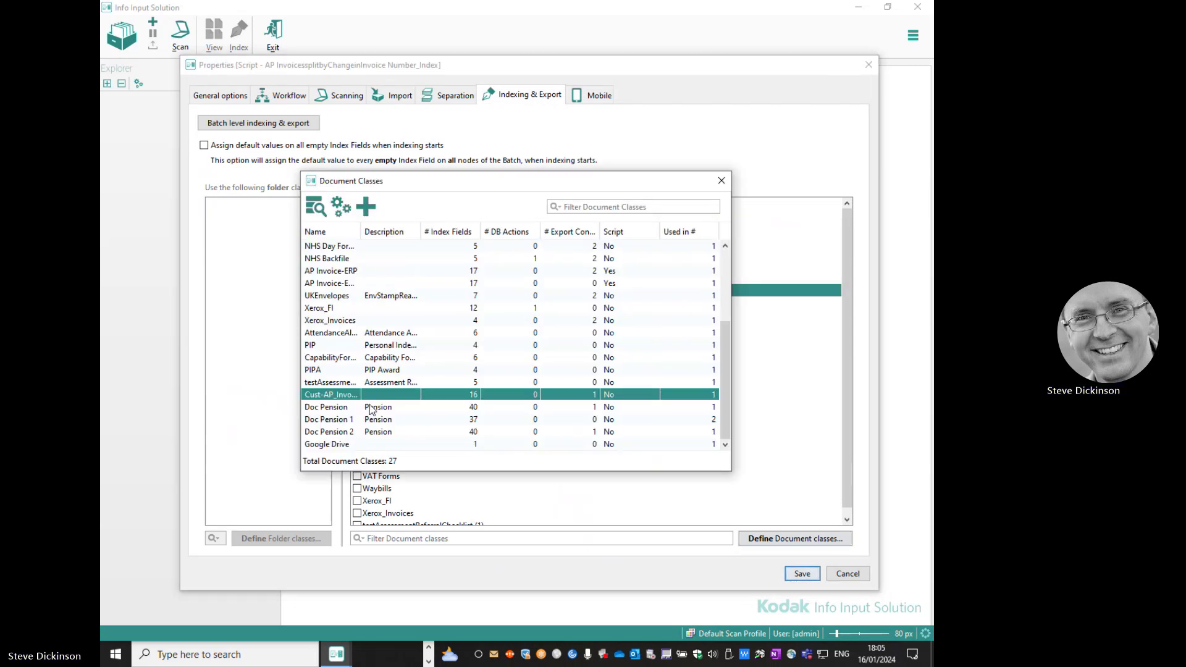
{"action": "double_click", "coordinate": [325, 393]}
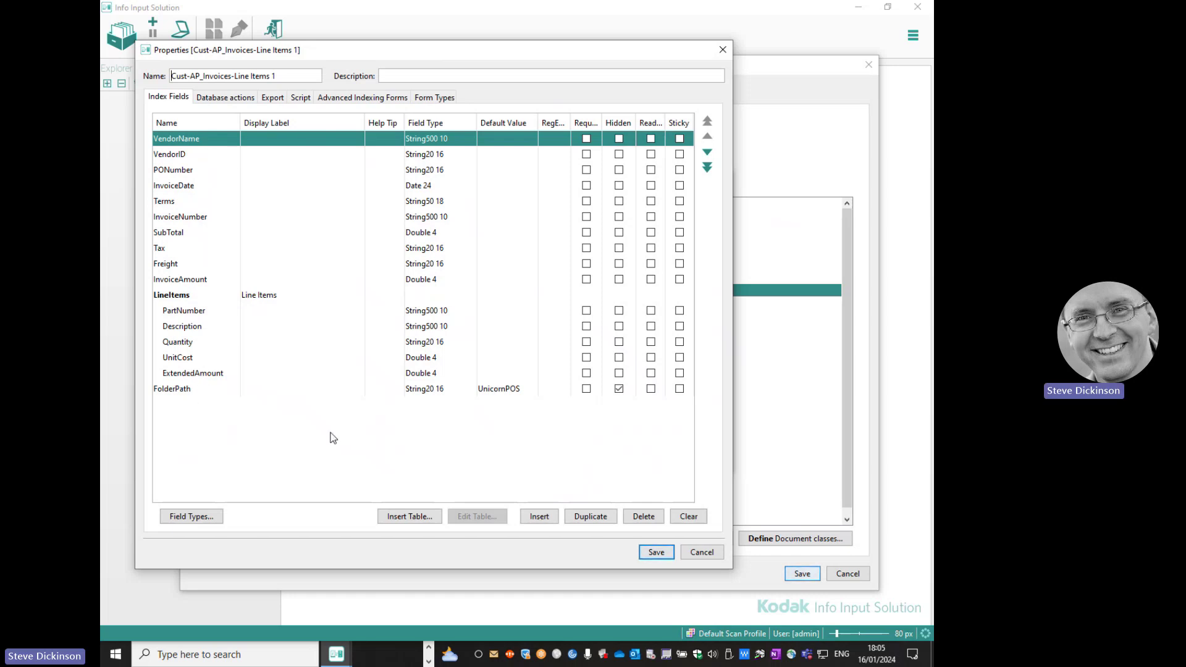
Step: Add an index field named VendorAddress with the display label Vendor Address
{"action": "left_click", "coordinate": [546, 519]}
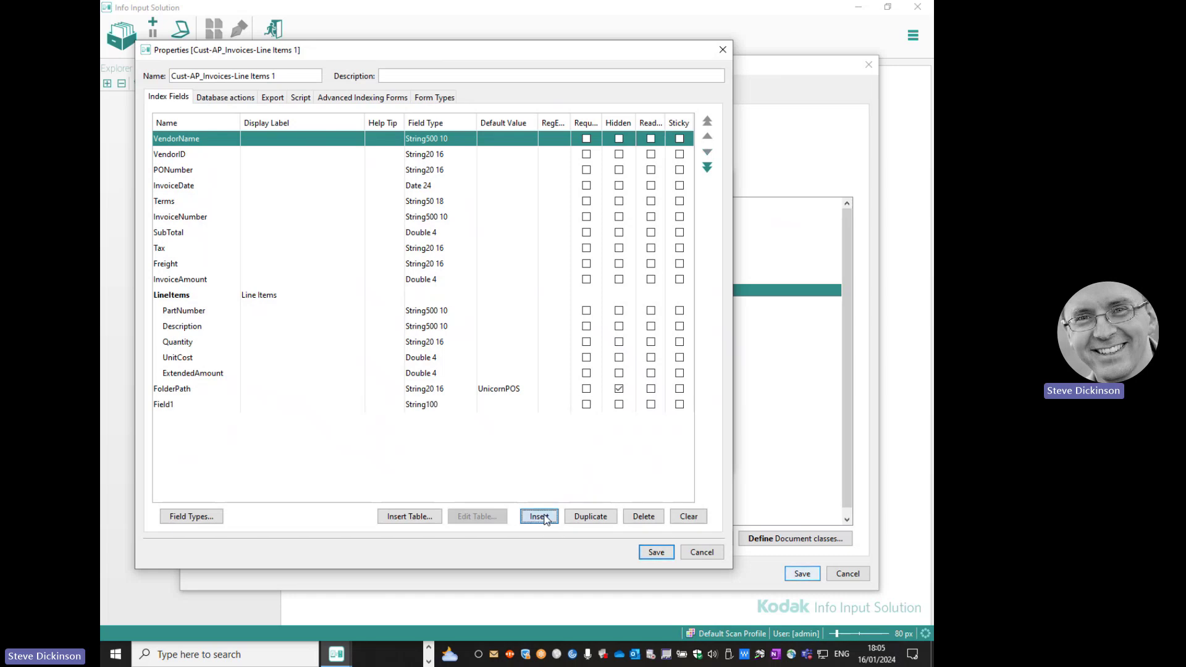
{"action": "type", "text": "Ven"}
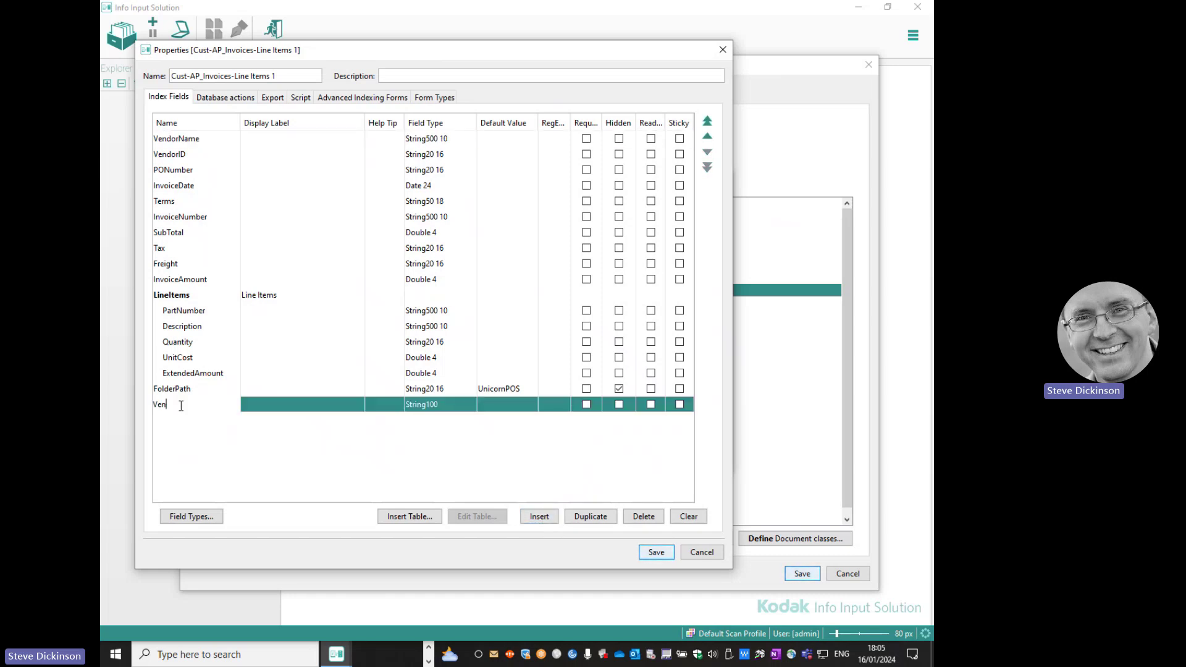
{"action": "type", "text": "dorAddress"}
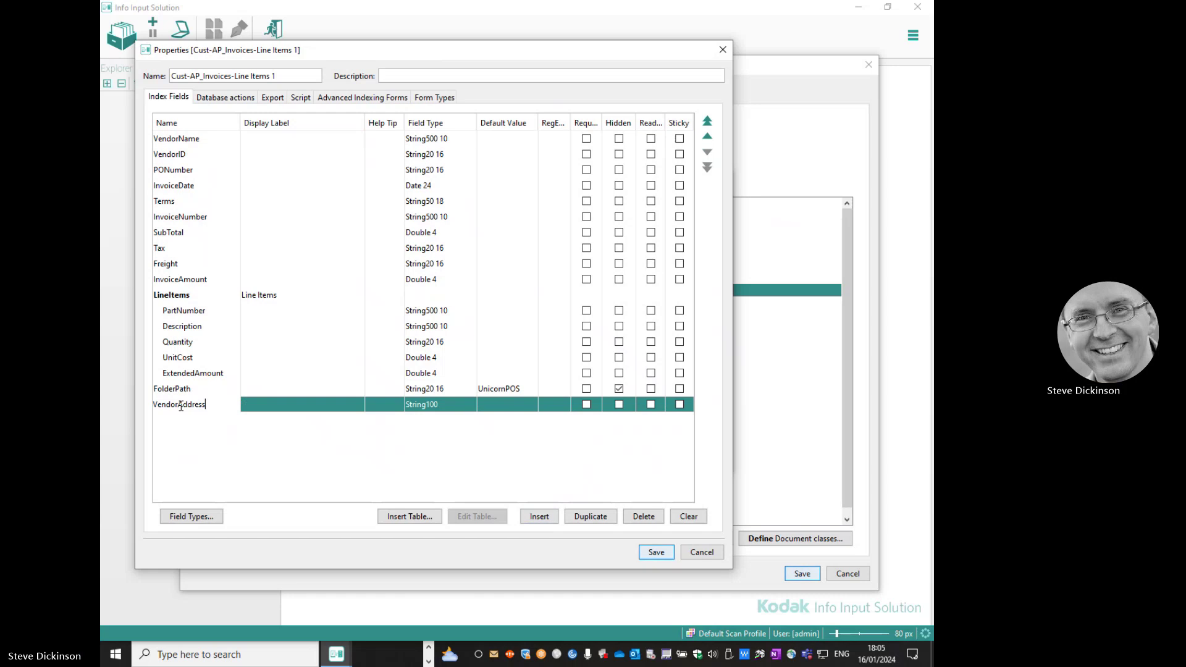
{"action": "left_click", "coordinate": [267, 407]}
{"action": "type", "text": "Vendor Addre"}
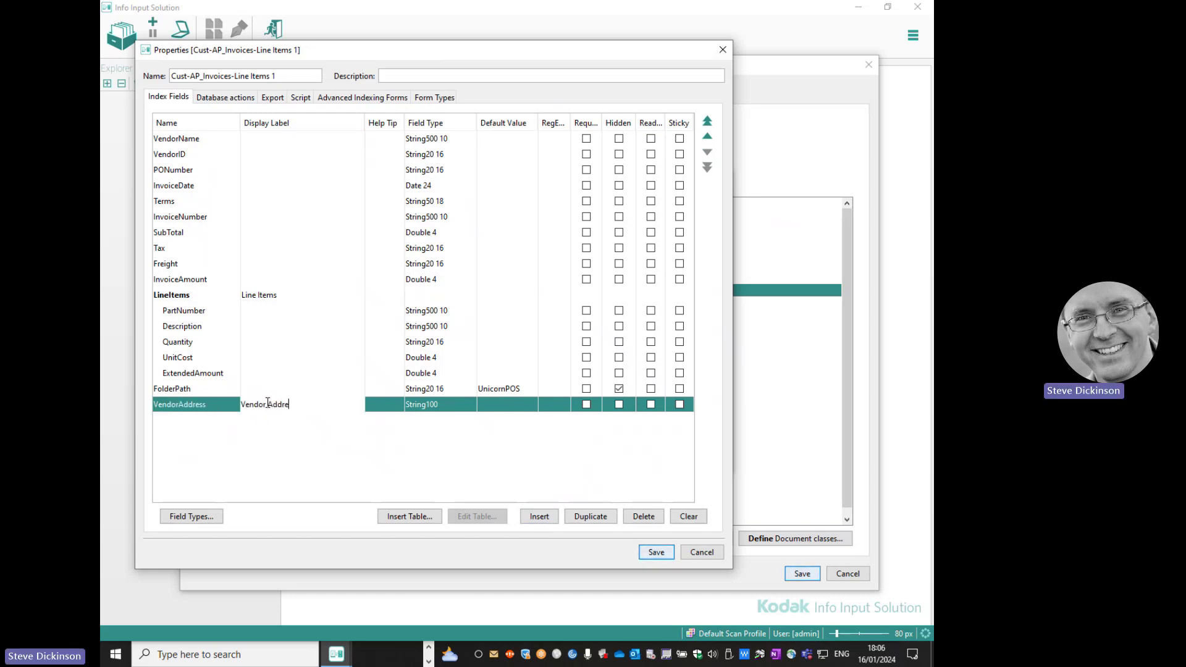
{"action": "type", "text": "ss"}
Step: Add an index field named TaxRate with the display label Tax Rate
{"action": "left_click", "coordinate": [539, 517]}
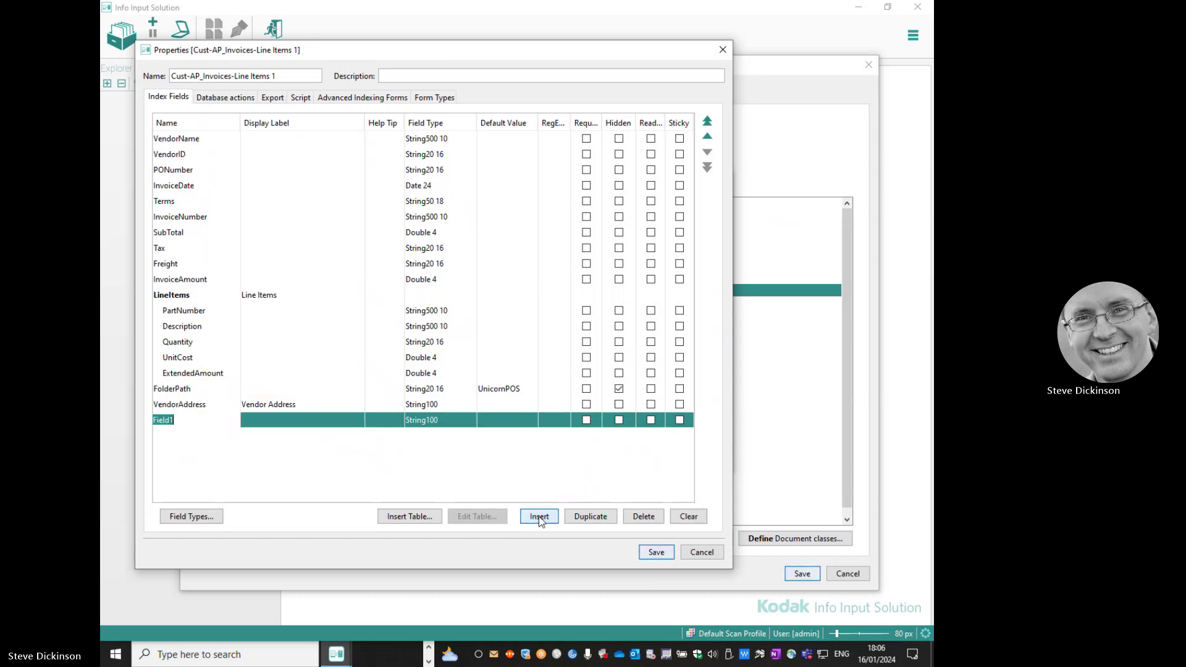
{"action": "type", "text": "T"}
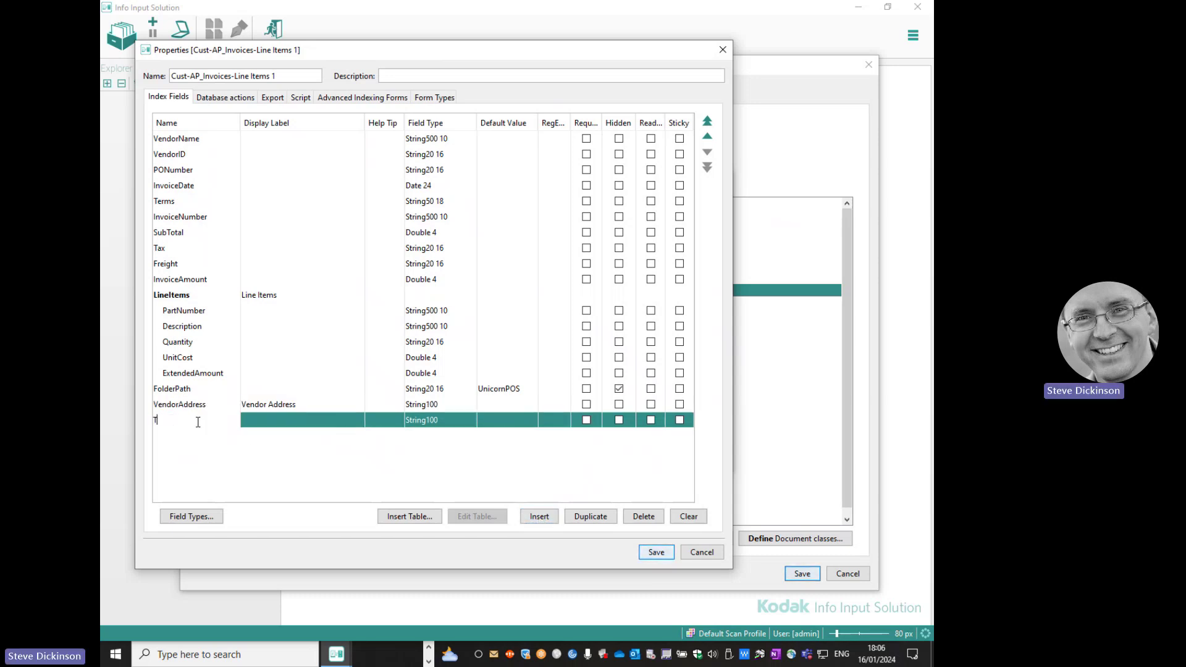
{"action": "type", "text": "axRate"}
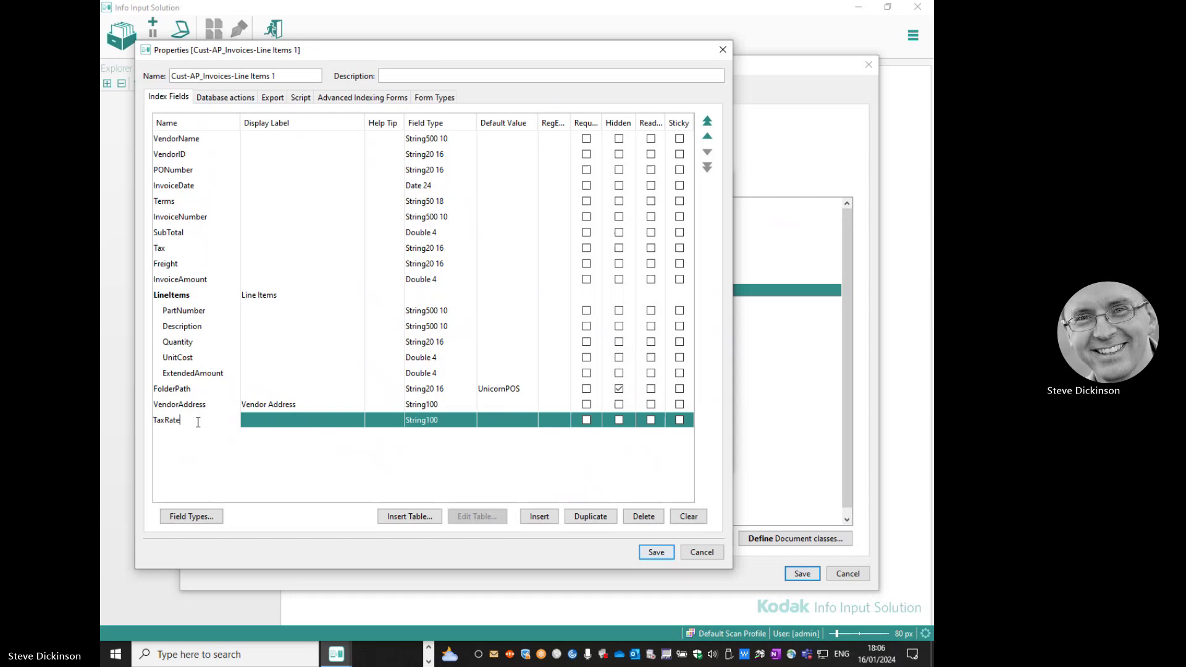
{"action": "left_click", "coordinate": [280, 421]}
{"action": "type", "text": "Tax"}
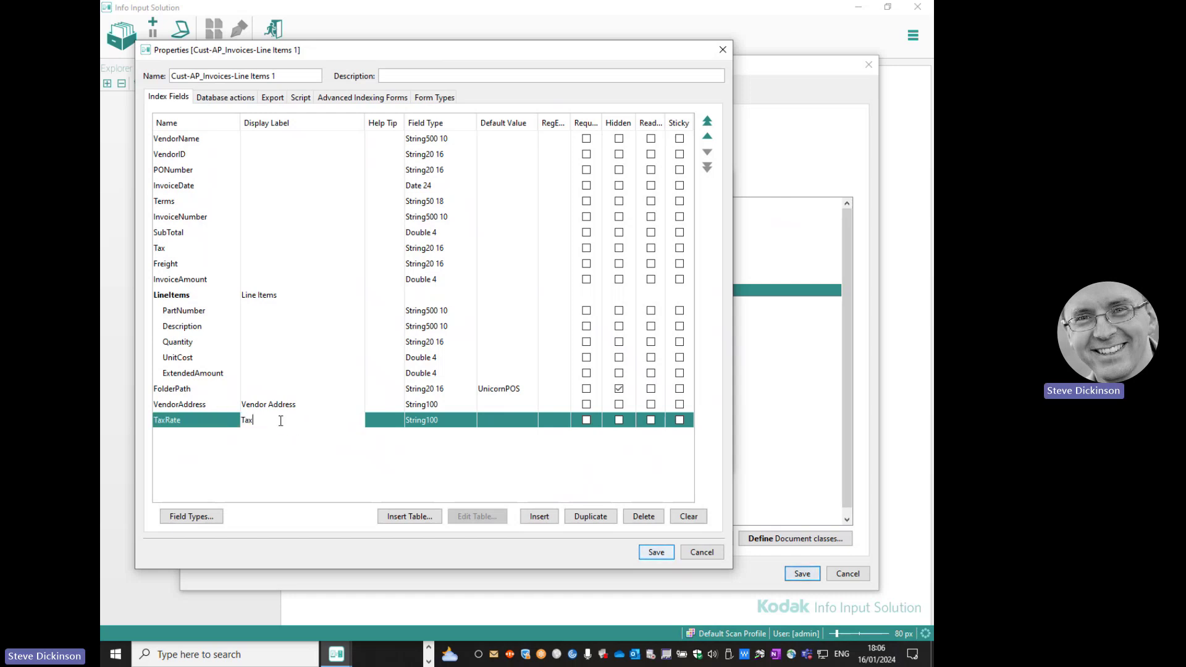
{"action": "type", "text": " Rate"}
{"action": "key", "text": "Return"}
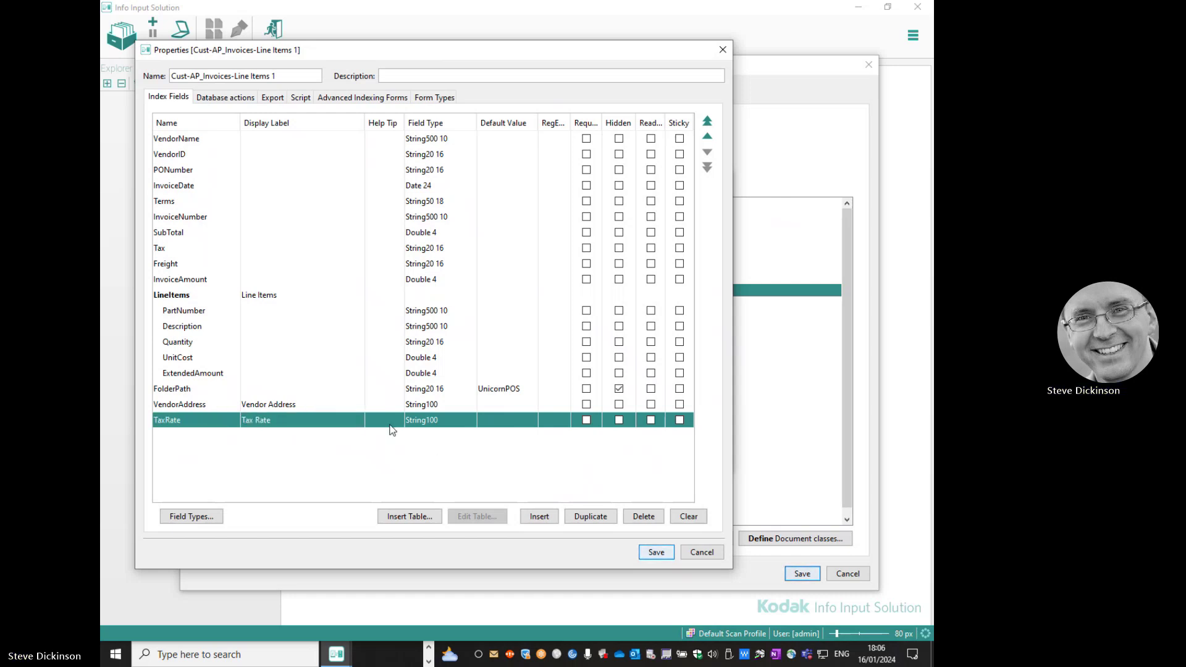
Step: Set the field type of the VendorAddress index field to String500 10
{"action": "left_click", "coordinate": [440, 404]}
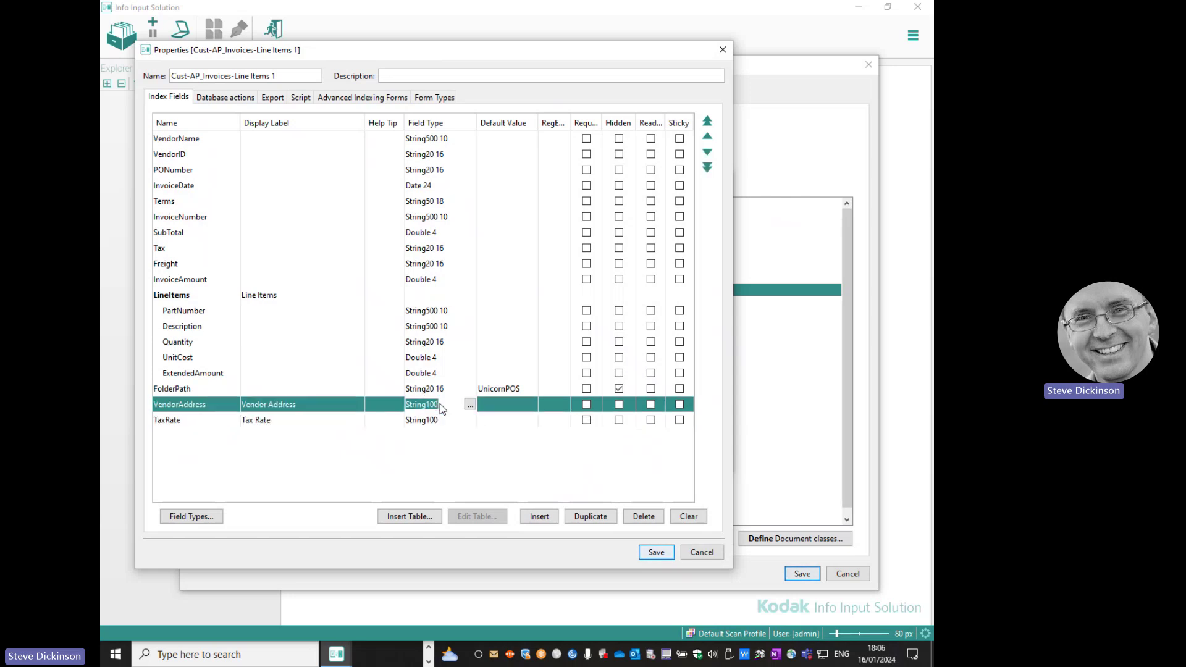
{"action": "left_click", "coordinate": [470, 404]}
{"action": "left_click", "coordinate": [471, 217]}
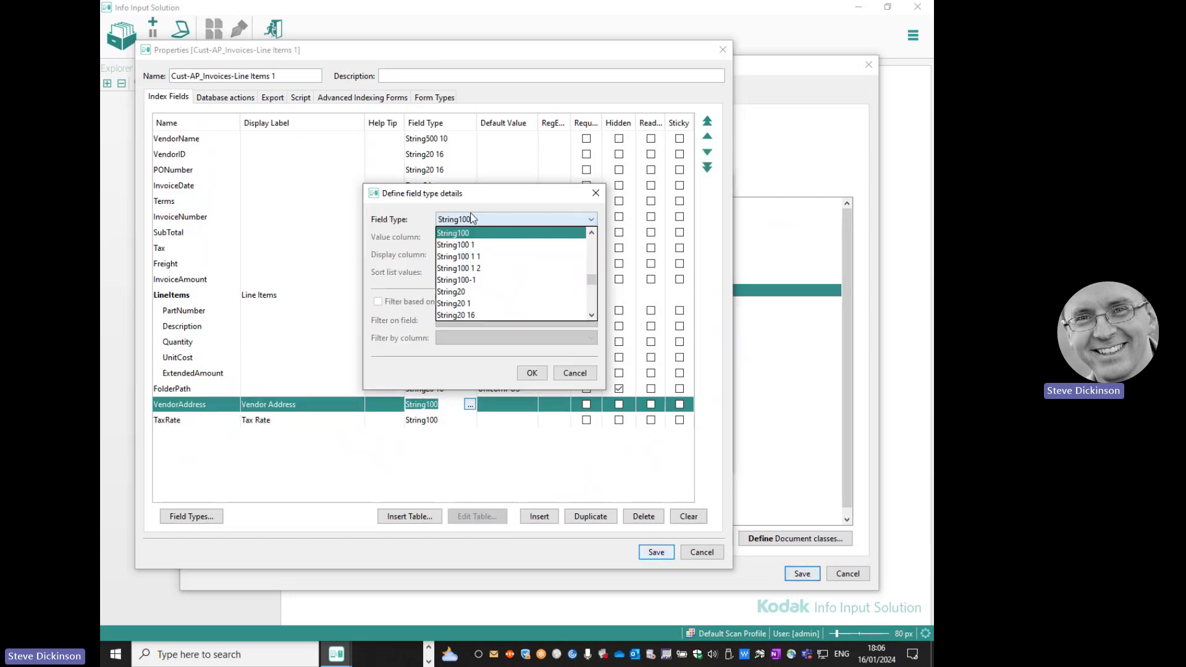
{"action": "left_click_drag", "start_coordinate": [592, 283], "coordinate": [588, 299]}
{"action": "left_click", "coordinate": [478, 290]}
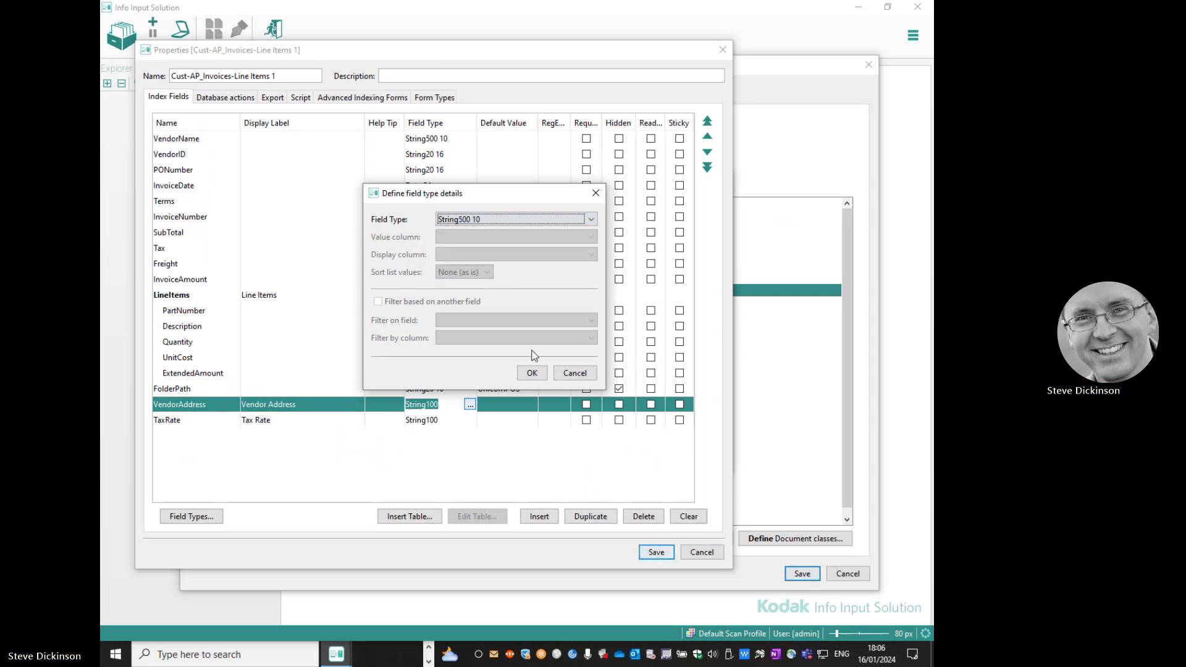
{"action": "left_click", "coordinate": [534, 373]}
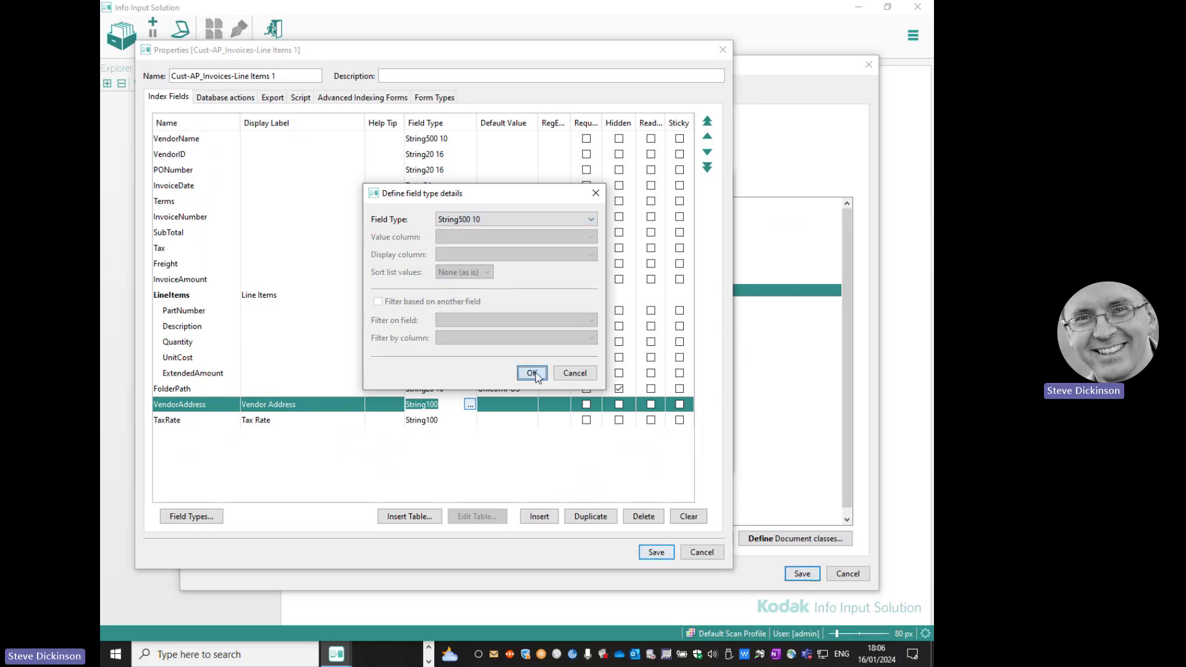
{"action": "left_click", "coordinate": [532, 373]}
Step: Set the field type of the TaxRate index field to Double 4
{"action": "left_click", "coordinate": [440, 420]}
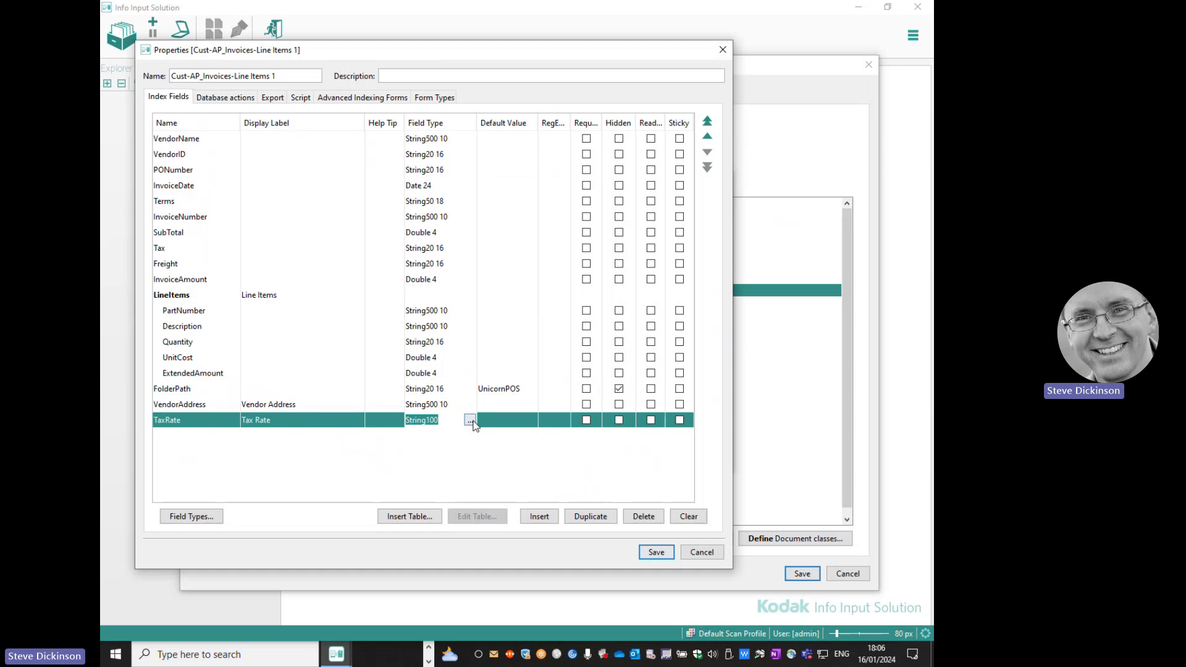
{"action": "left_click", "coordinate": [471, 420]}
{"action": "left_click", "coordinate": [490, 220]}
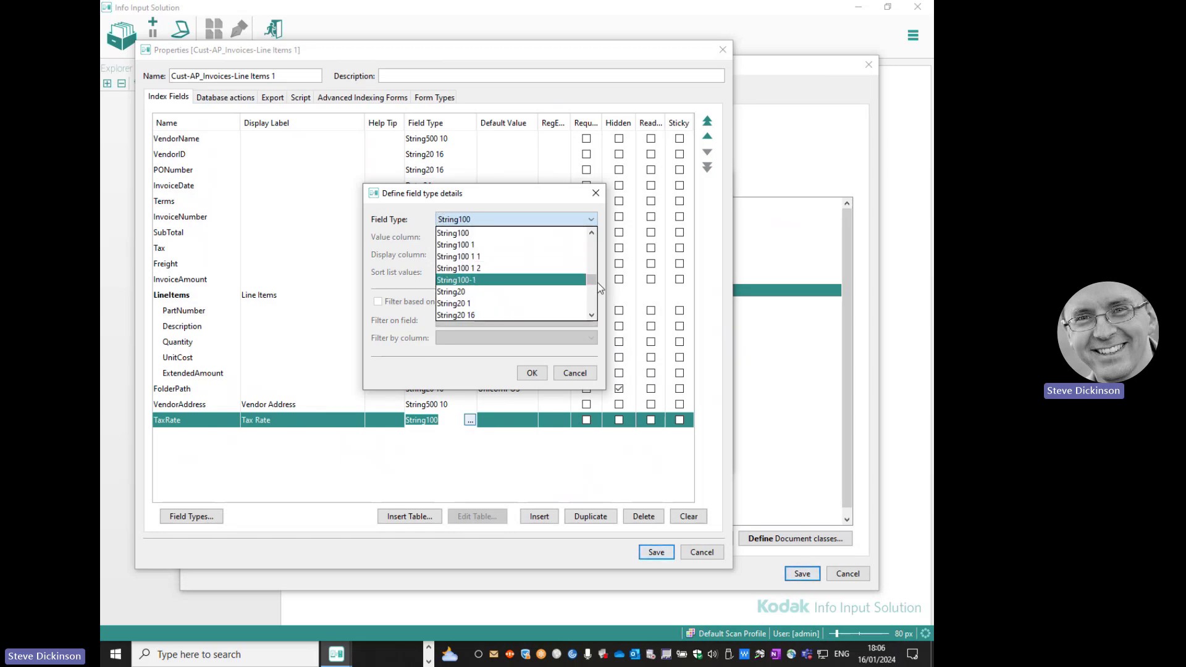
{"action": "left_click_drag", "start_coordinate": [595, 280], "coordinate": [591, 237]}
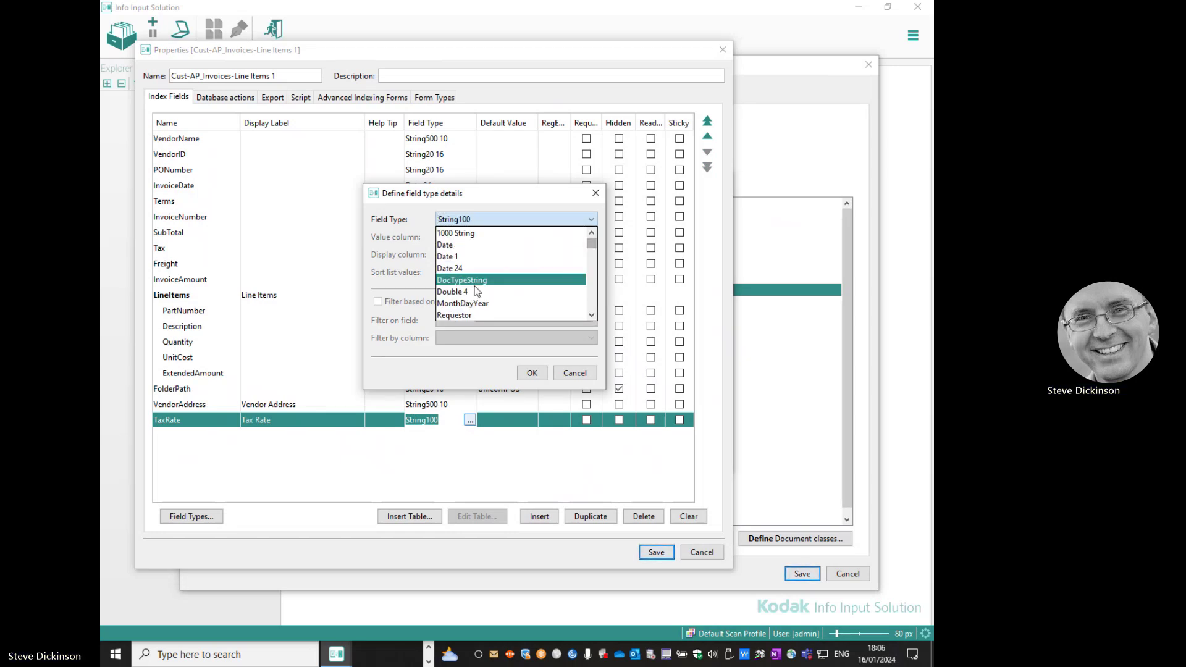
{"action": "left_click", "coordinate": [454, 292]}
{"action": "left_click", "coordinate": [529, 374]}
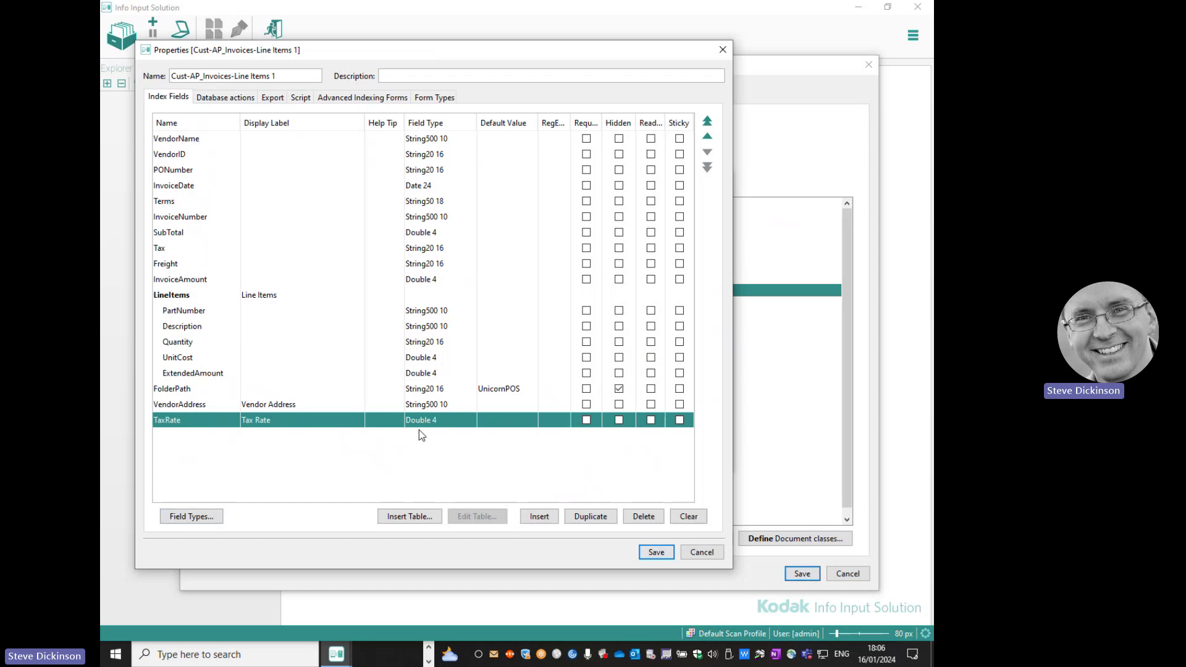
Step: Review the VendorAddress and TaxRate index fields and the existing columns of the LineItems table
{"action": "left_click", "coordinate": [205, 409]}
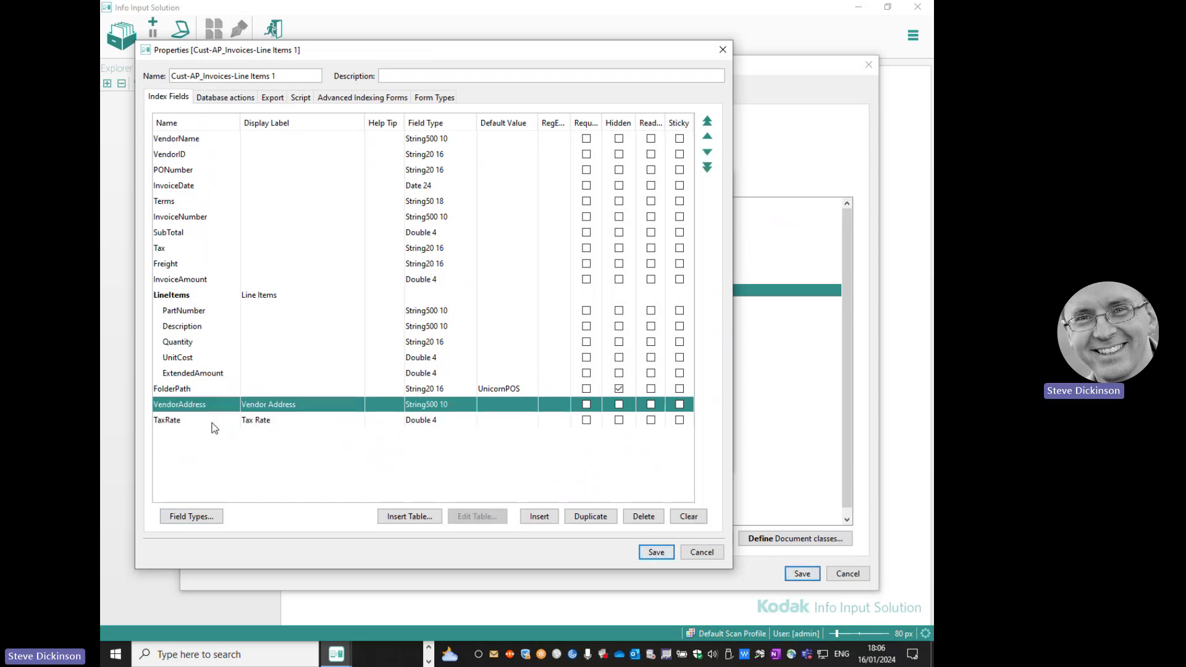
{"action": "left_click", "coordinate": [212, 424]}
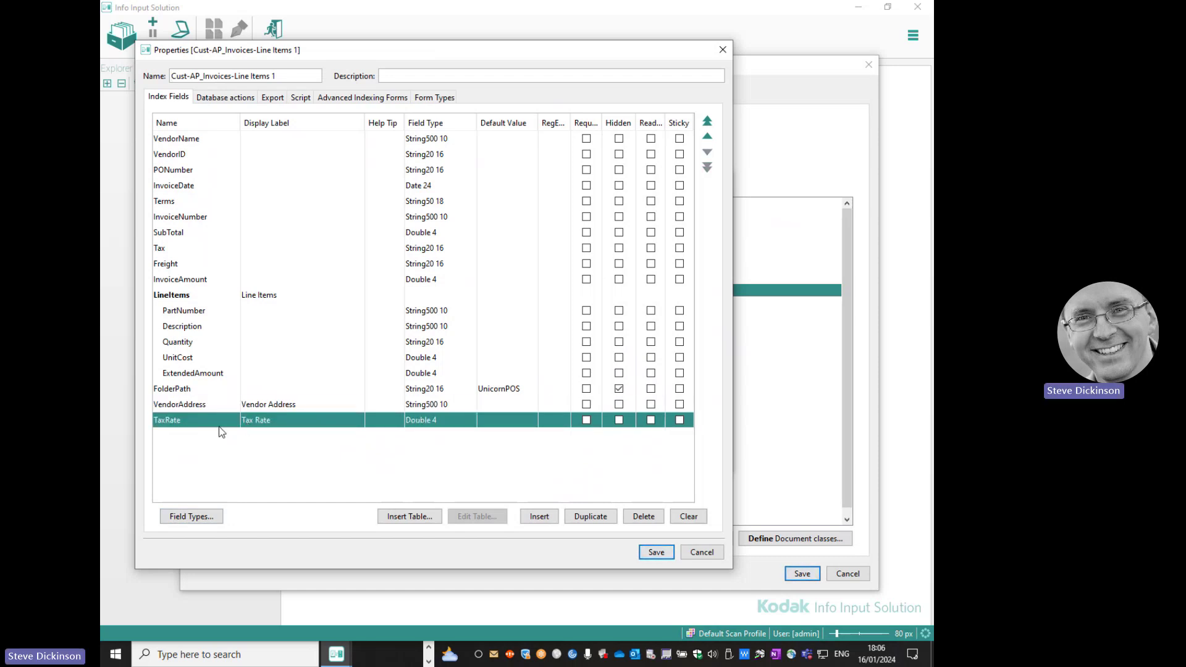
{"action": "left_click", "coordinate": [181, 297]}
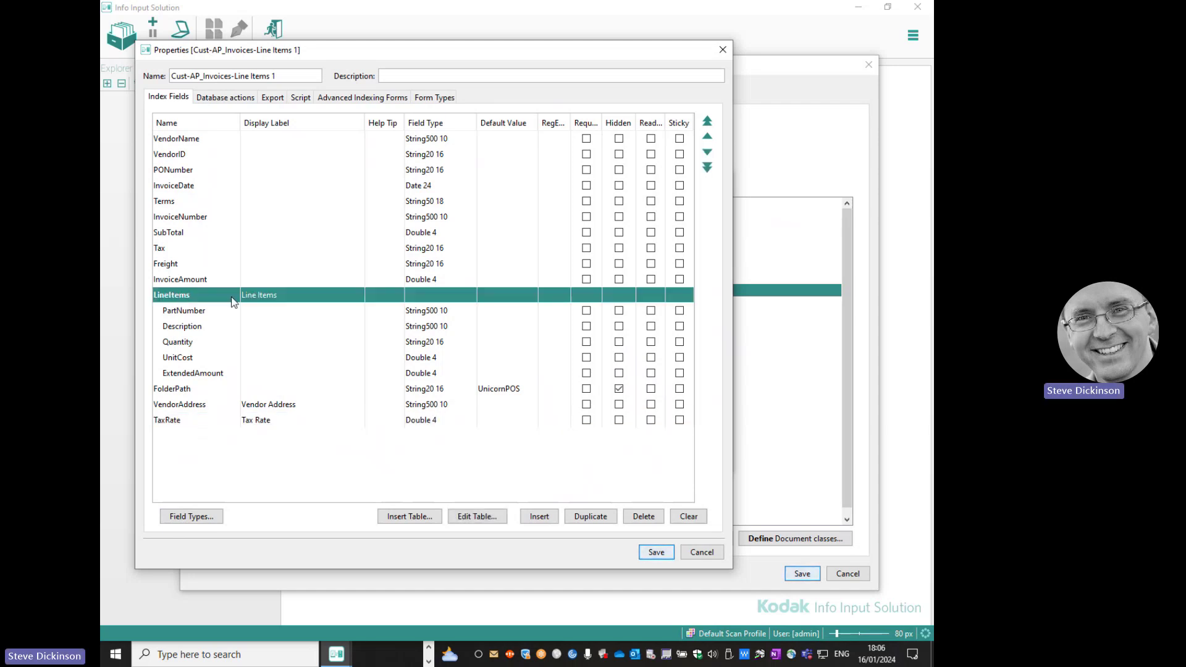
{"action": "left_click", "coordinate": [189, 315]}
{"action": "left_click", "coordinate": [190, 327]}
{"action": "left_click", "coordinate": [188, 342]}
{"action": "left_click", "coordinate": [186, 358]}
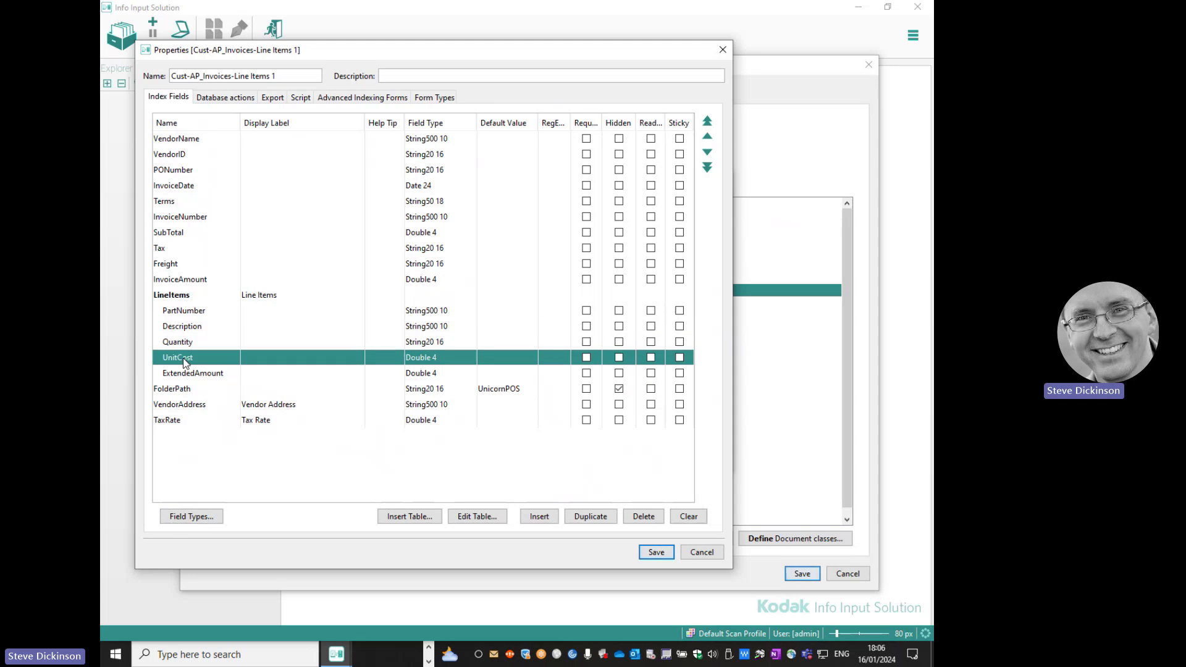
{"action": "left_click", "coordinate": [190, 374]}
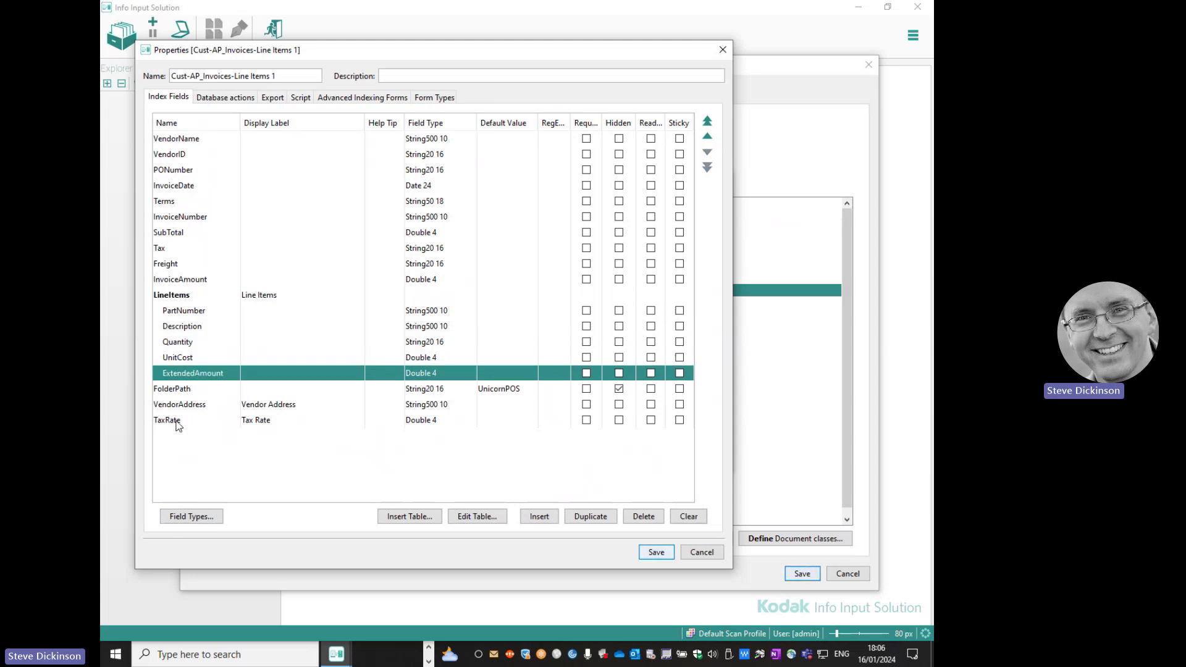
Step: Add the TaxRate index field as a column of the LineItems table
{"action": "left_click", "coordinate": [198, 297]}
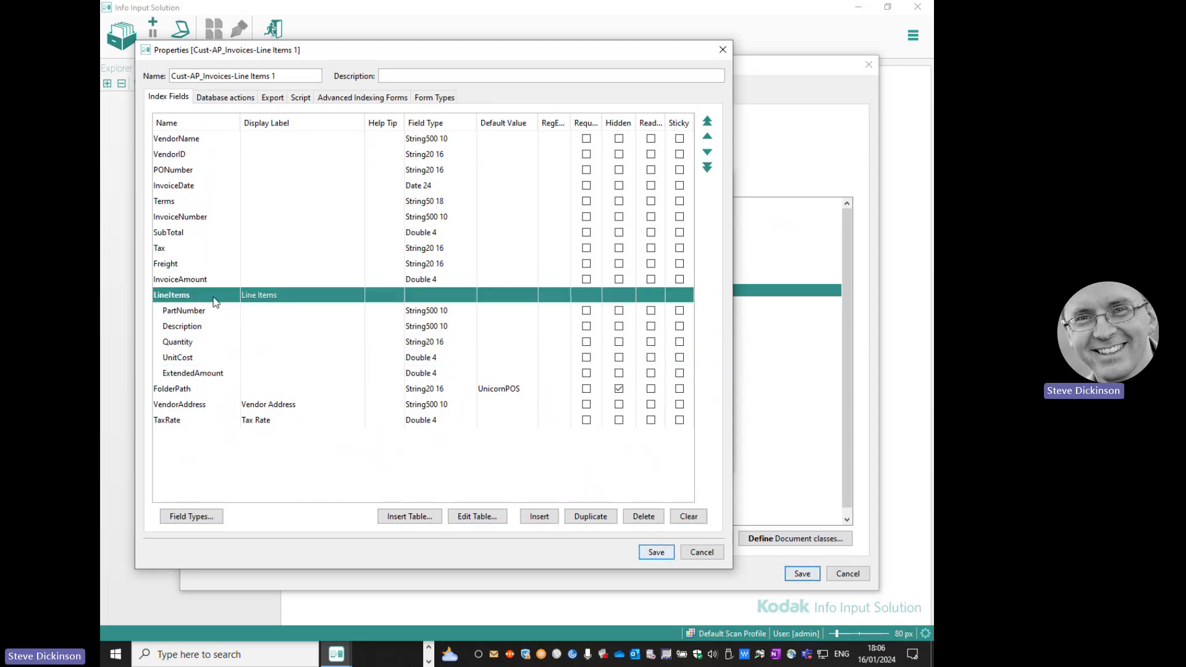
{"action": "left_click", "coordinate": [480, 518]}
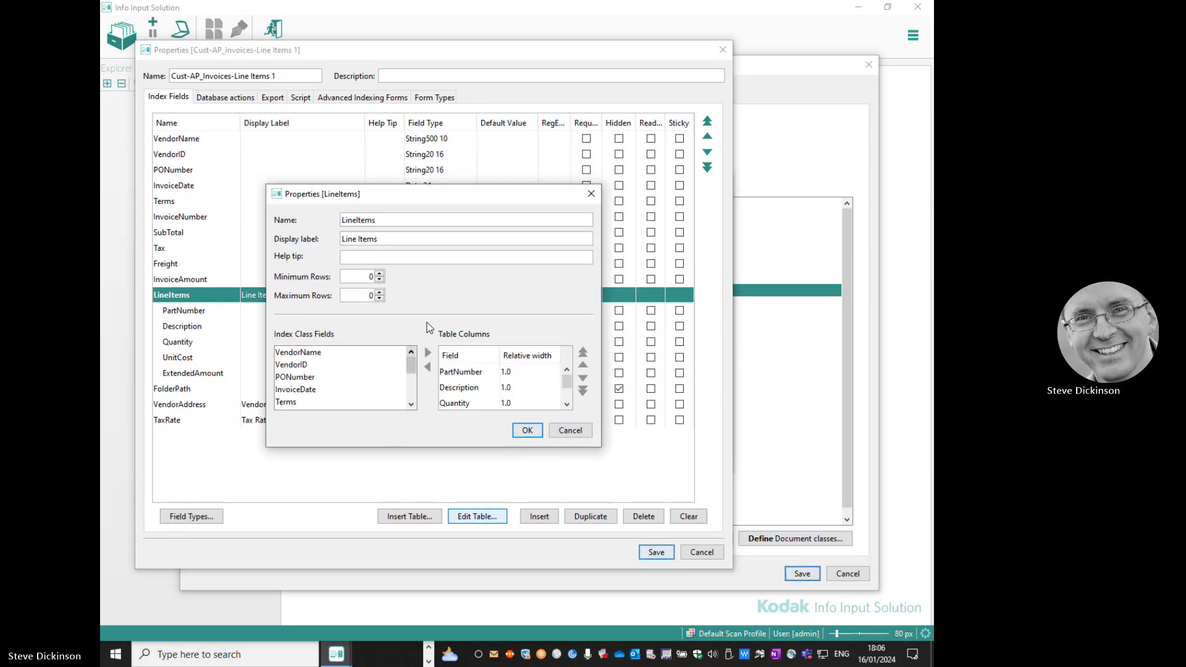
{"action": "left_click_drag", "start_coordinate": [411, 375], "coordinate": [409, 399]}
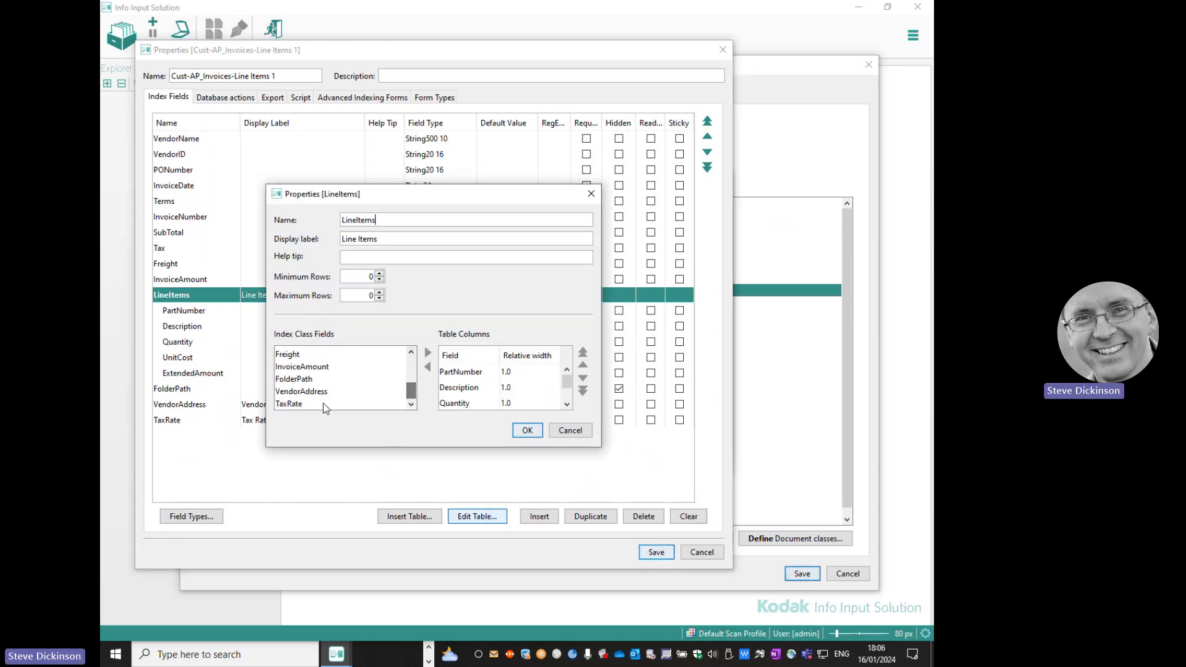
{"action": "left_click", "coordinate": [302, 403]}
{"action": "left_click", "coordinate": [428, 353]}
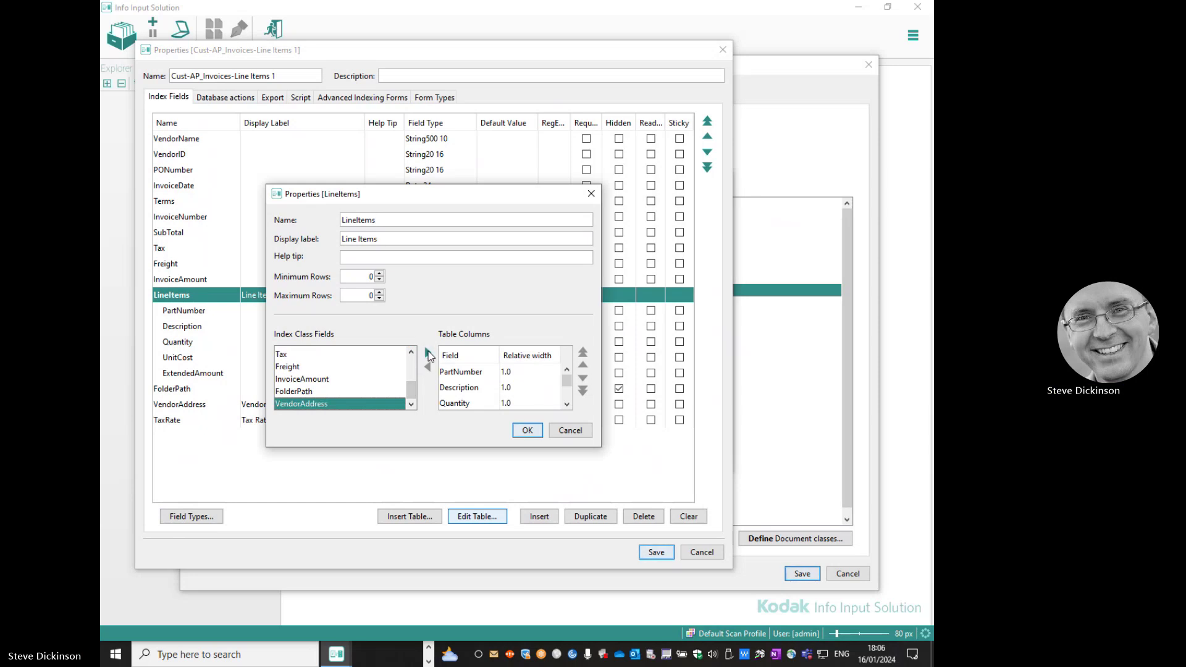
{"action": "left_click_drag", "start_coordinate": [569, 386], "coordinate": [570, 398]}
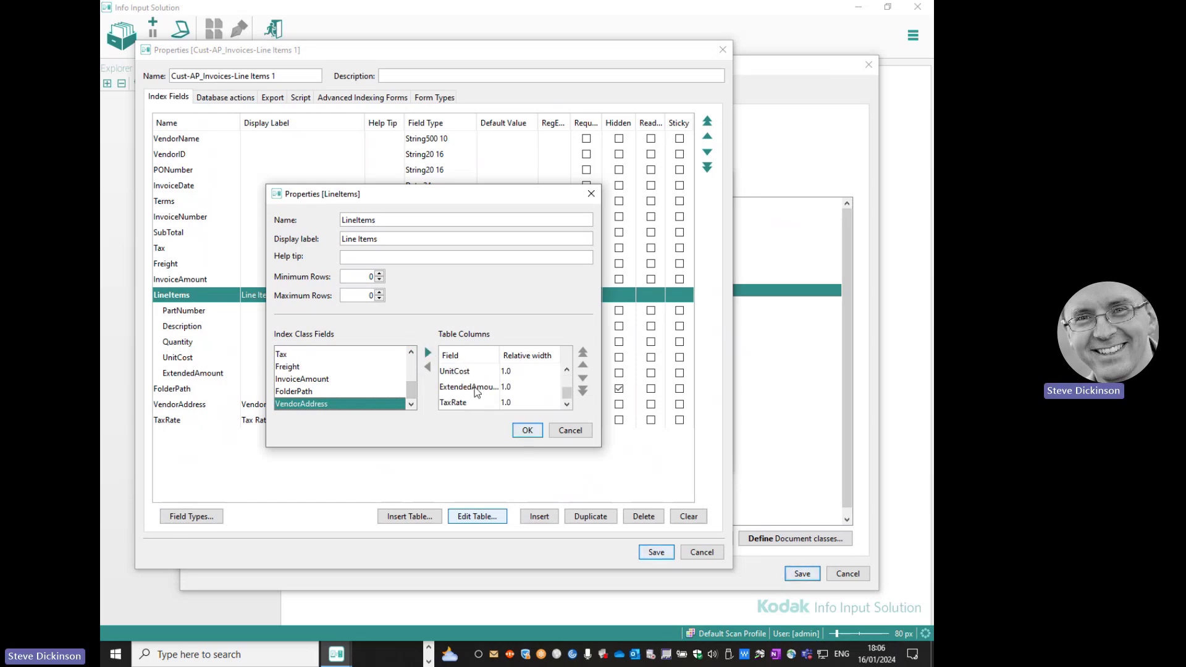
{"action": "left_click", "coordinate": [526, 432]}
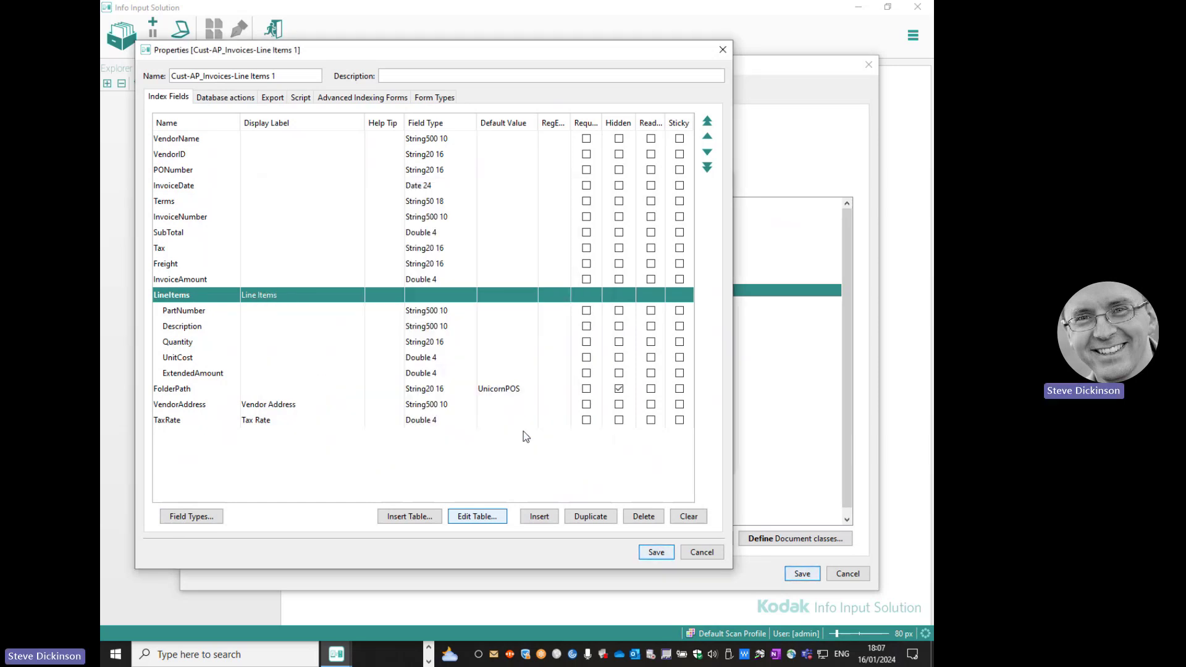
{"action": "left_click", "coordinate": [176, 391]}
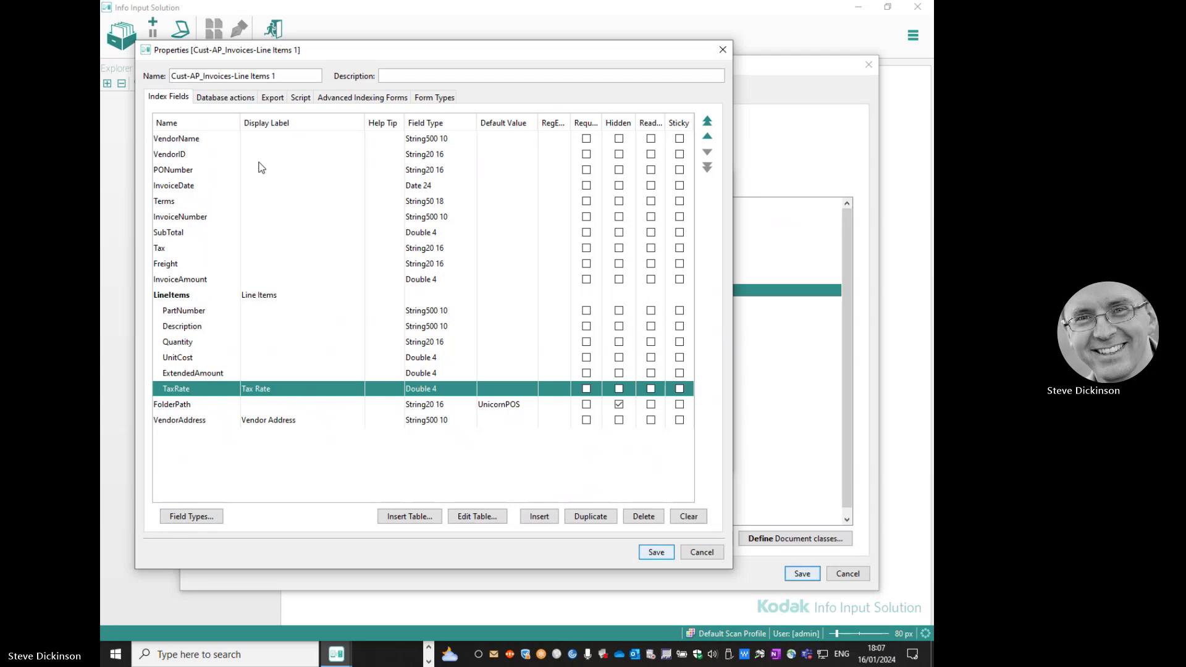
Step: In the document-level advanced indexing form, place the VendorAddress field with its label and zone view below Terms on the Header page
{"action": "left_click", "coordinate": [363, 99]}
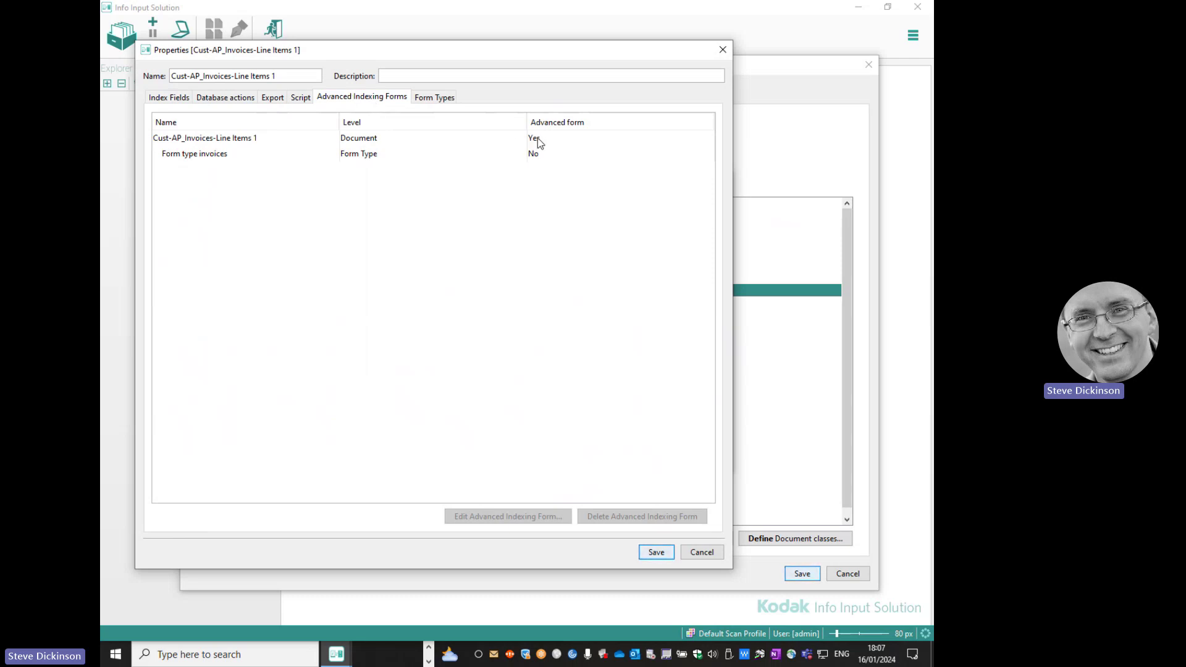
{"action": "double_click", "coordinate": [375, 138]}
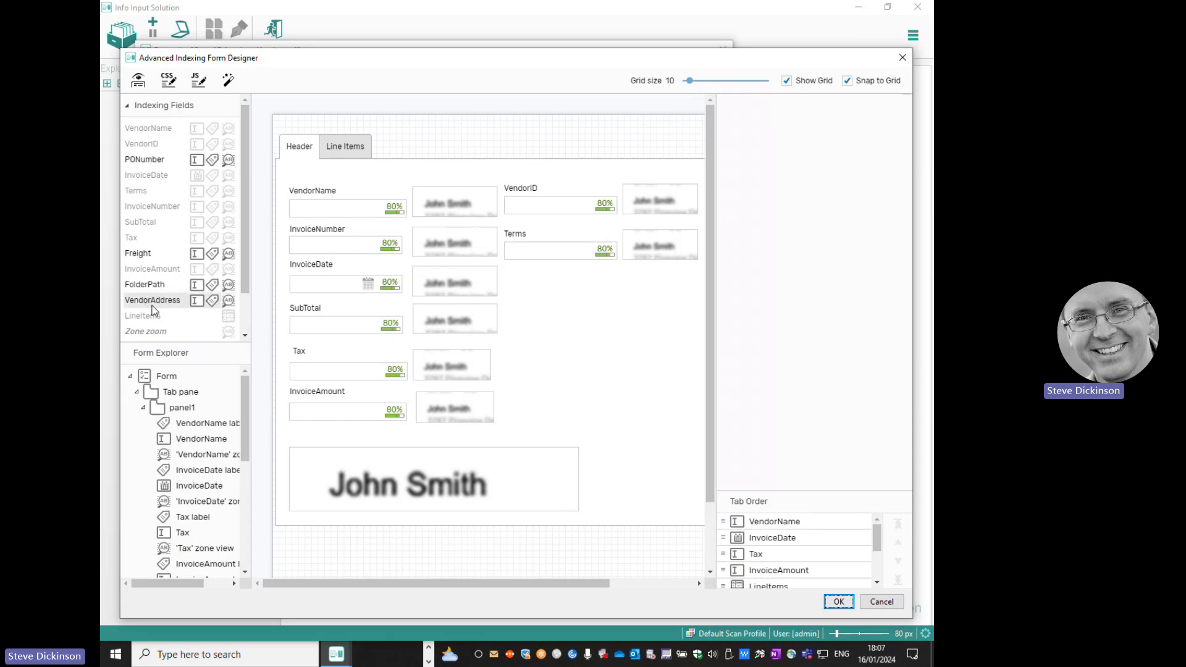
{"action": "left_click_drag", "start_coordinate": [150, 301], "coordinate": [561, 292]}
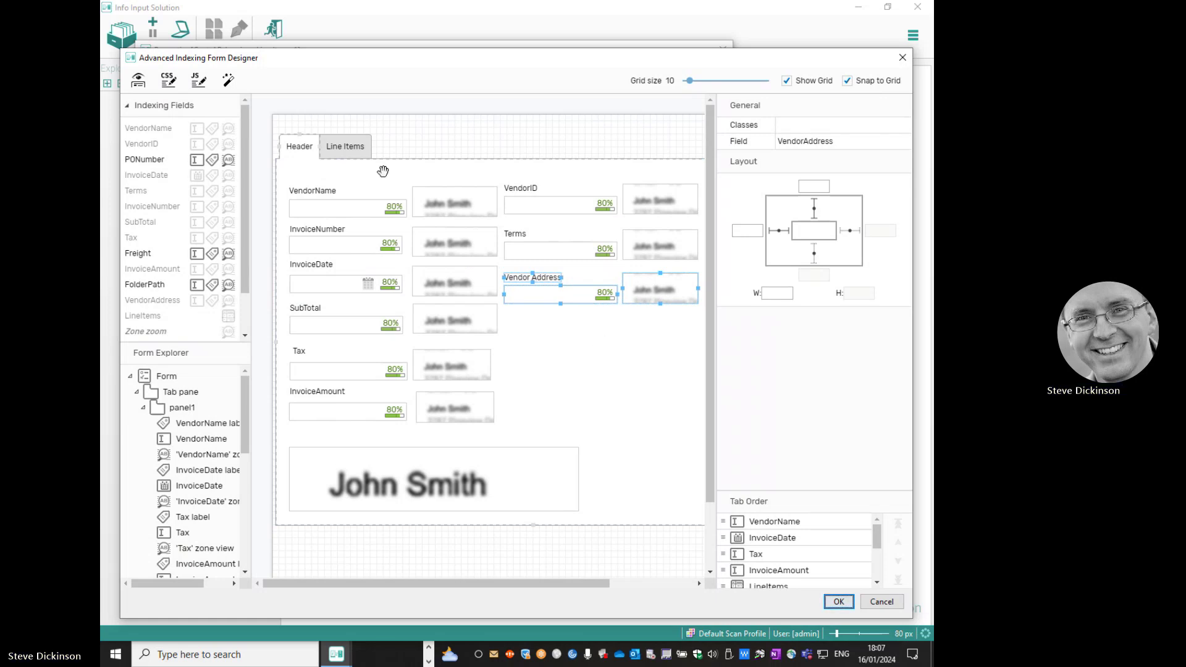
Step: Check the columns of the form's Line Items table, then save the form and the document class
{"action": "left_click", "coordinate": [350, 152]}
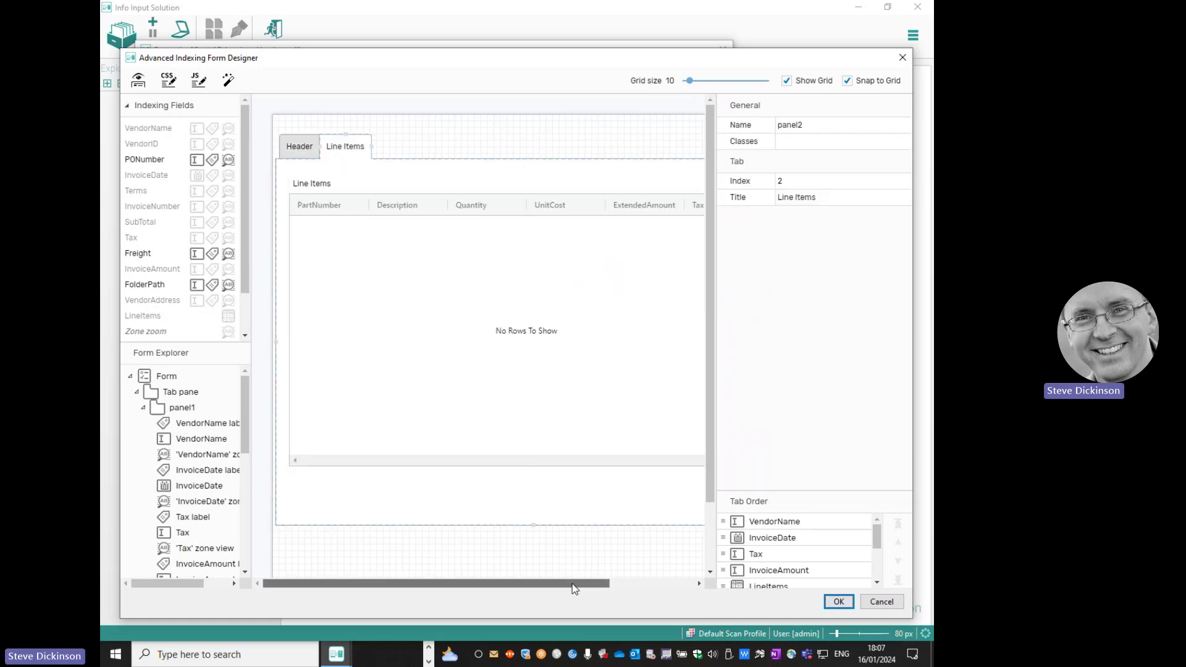
{"action": "left_click_drag", "start_coordinate": [573, 584], "coordinate": [647, 584]}
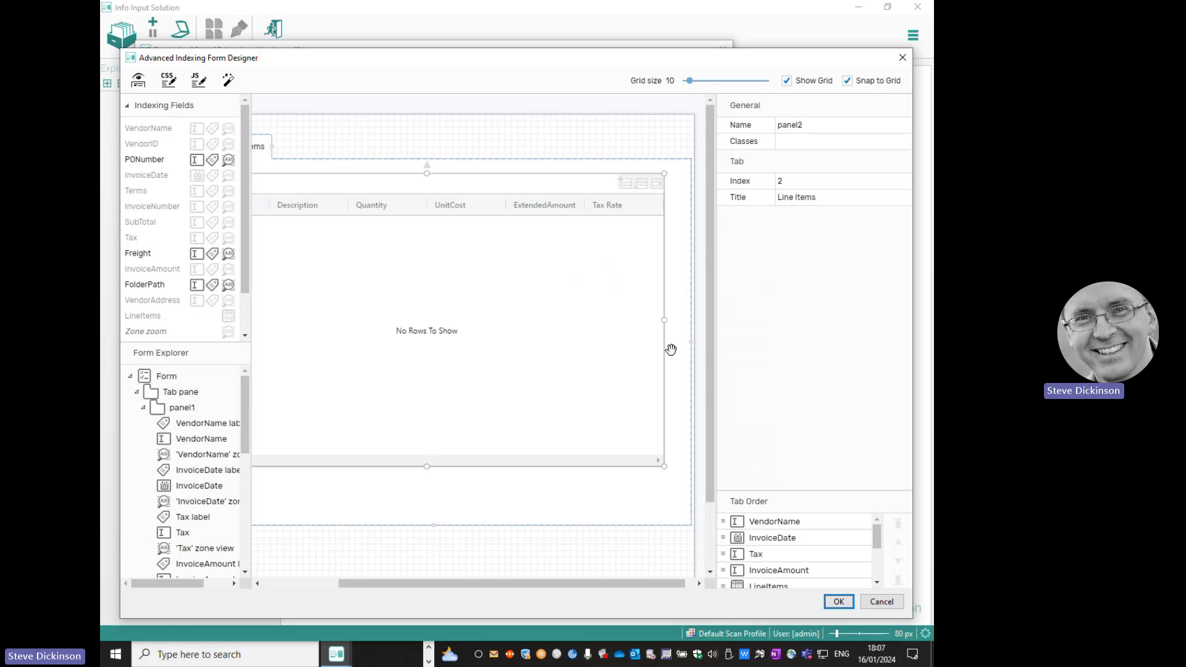
{"action": "left_click", "coordinate": [840, 602]}
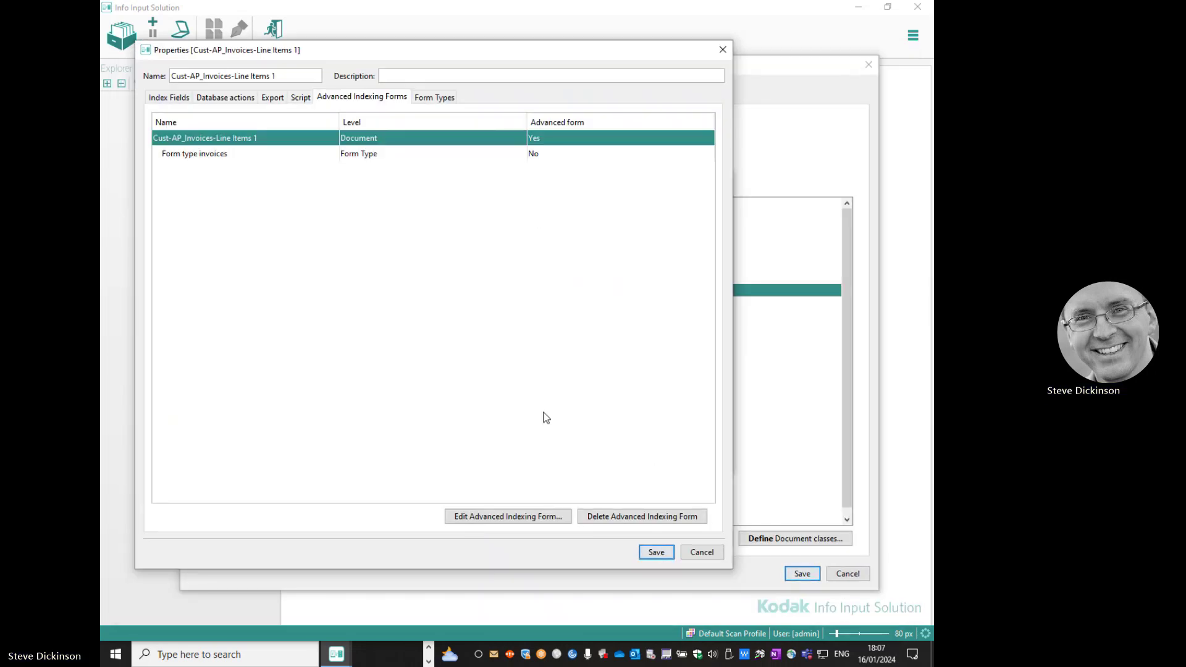
{"action": "left_click", "coordinate": [655, 551]}
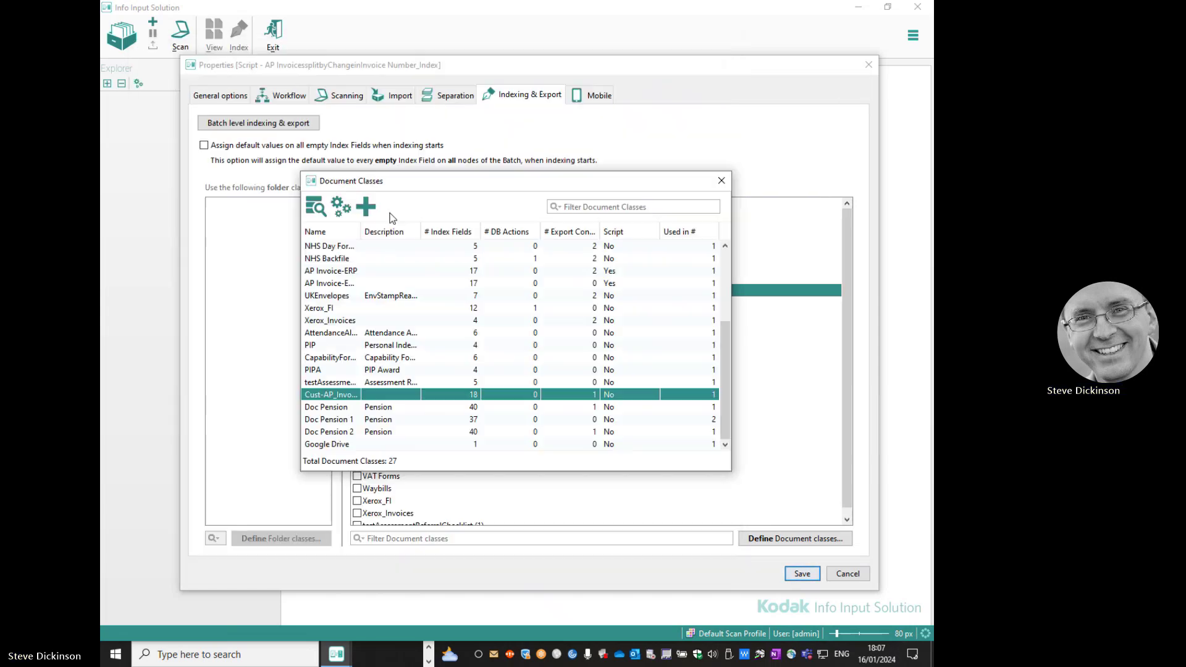
{"action": "left_click", "coordinate": [721, 181]}
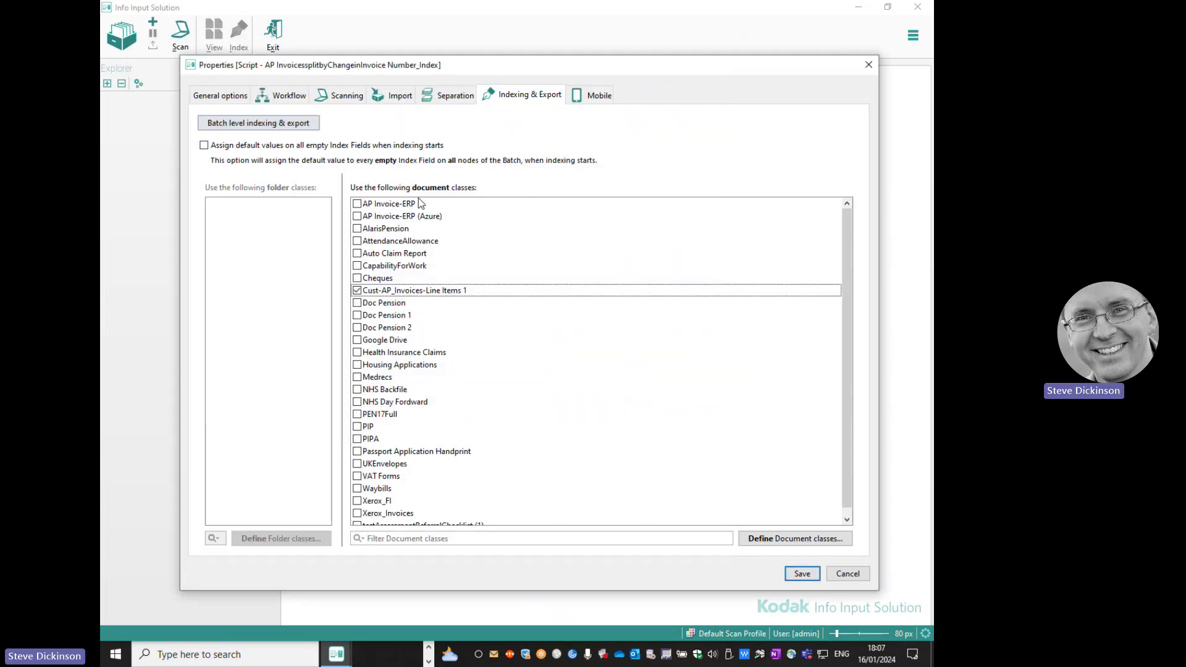
Step: In the job's OCR2 workflow step, add a mapping from the source field TaxRate to the target field TaxRate
{"action": "left_click", "coordinate": [284, 99]}
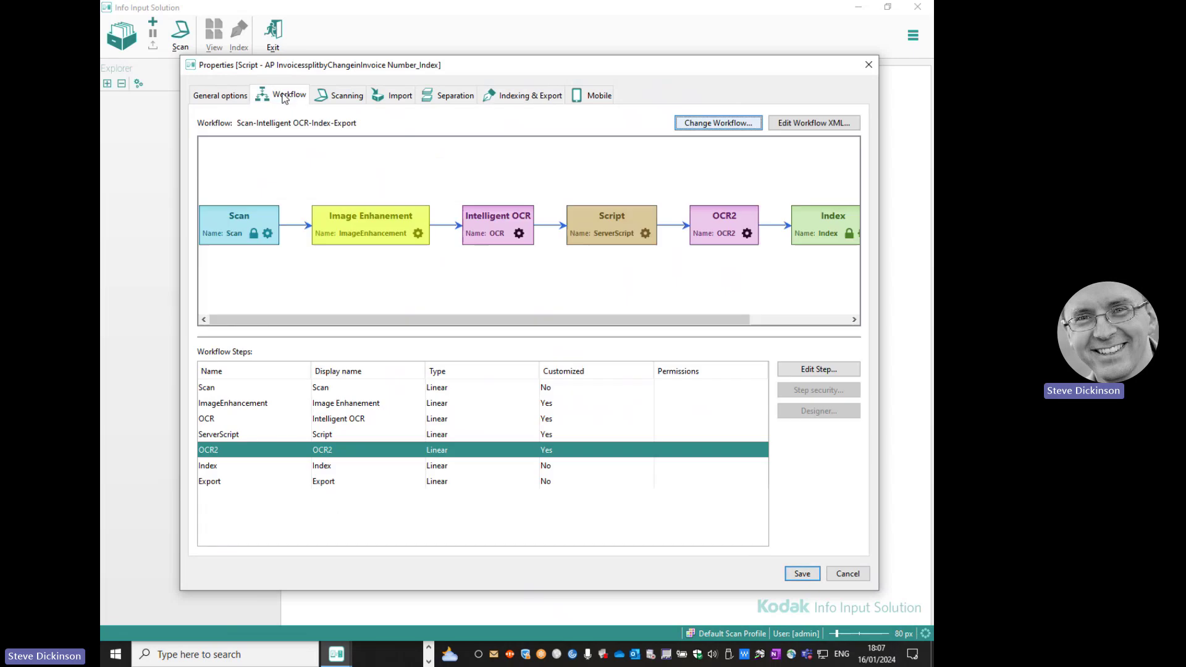
{"action": "left_click", "coordinate": [748, 237]}
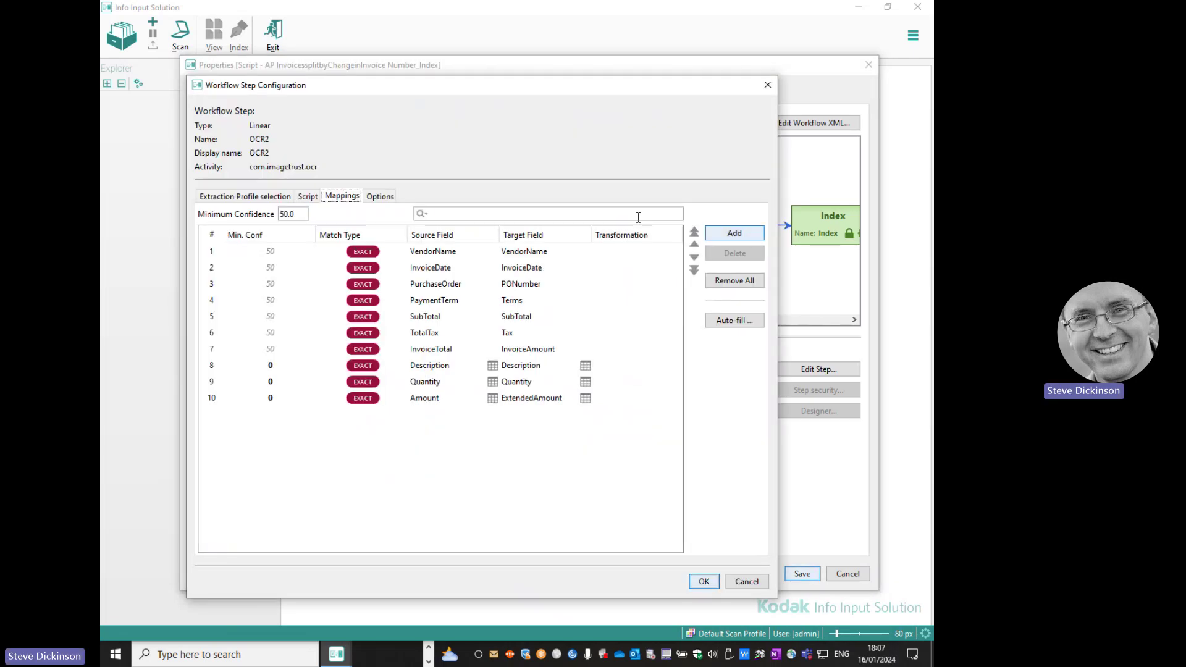
{"action": "left_click", "coordinate": [739, 234]}
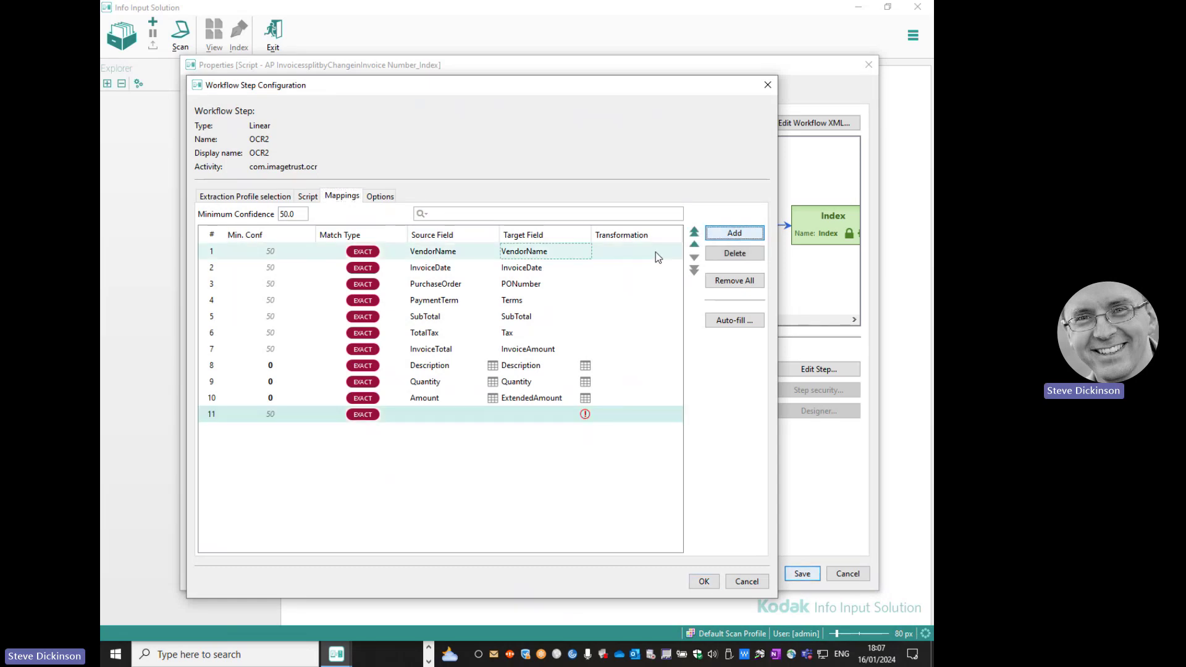
{"action": "left_click", "coordinate": [489, 416]}
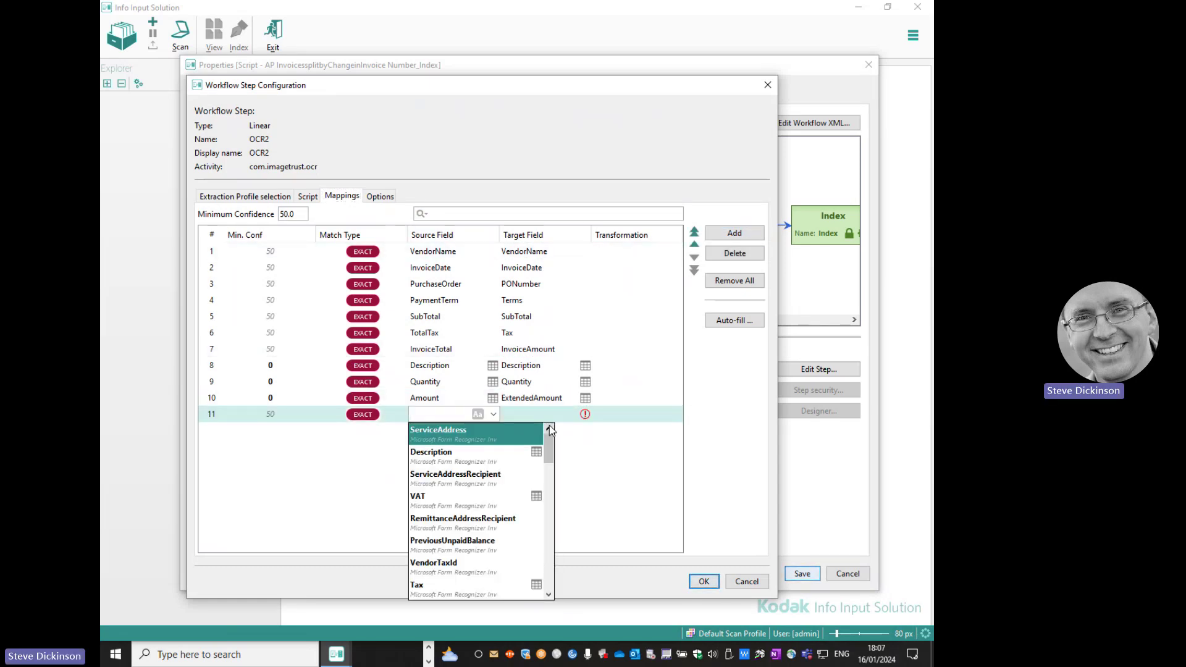
{"action": "scroll", "coordinate": [549, 463], "scroll_direction": "down", "scroll_amount": 1}
{"action": "left_click_drag", "start_coordinate": [545, 475], "coordinate": [545, 503]}
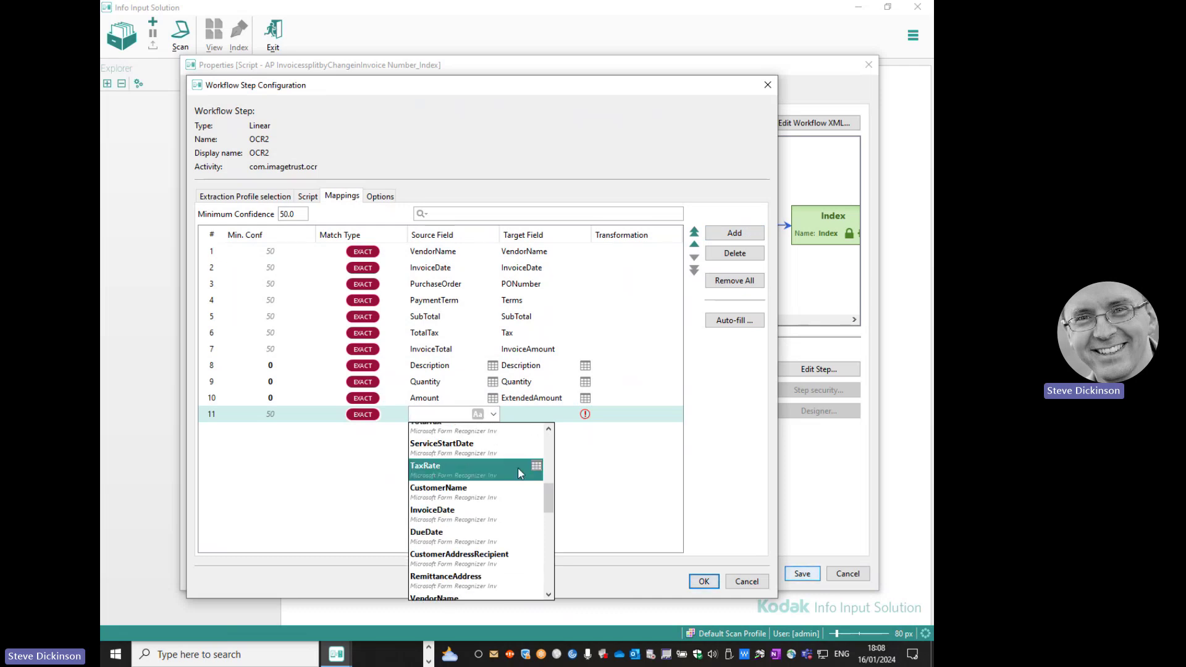
{"action": "left_click", "coordinate": [449, 478]}
{"action": "left_click", "coordinate": [585, 416]}
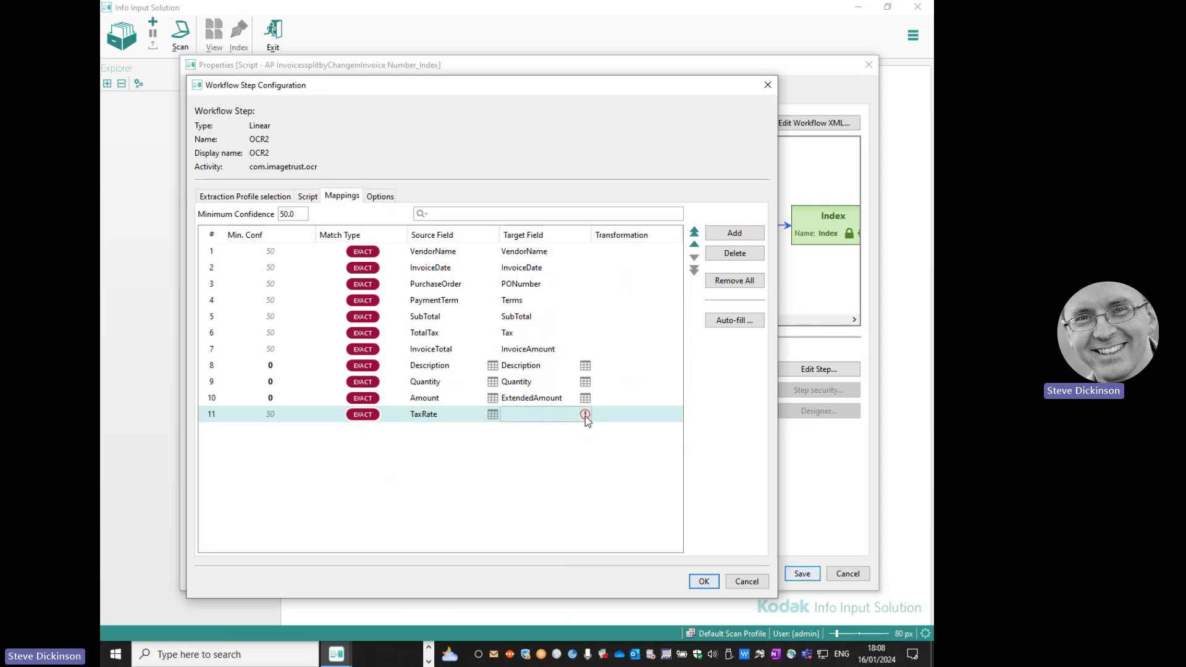
{"action": "left_click", "coordinate": [585, 416]}
{"action": "left_click_drag", "start_coordinate": [608, 476], "coordinate": [594, 521]}
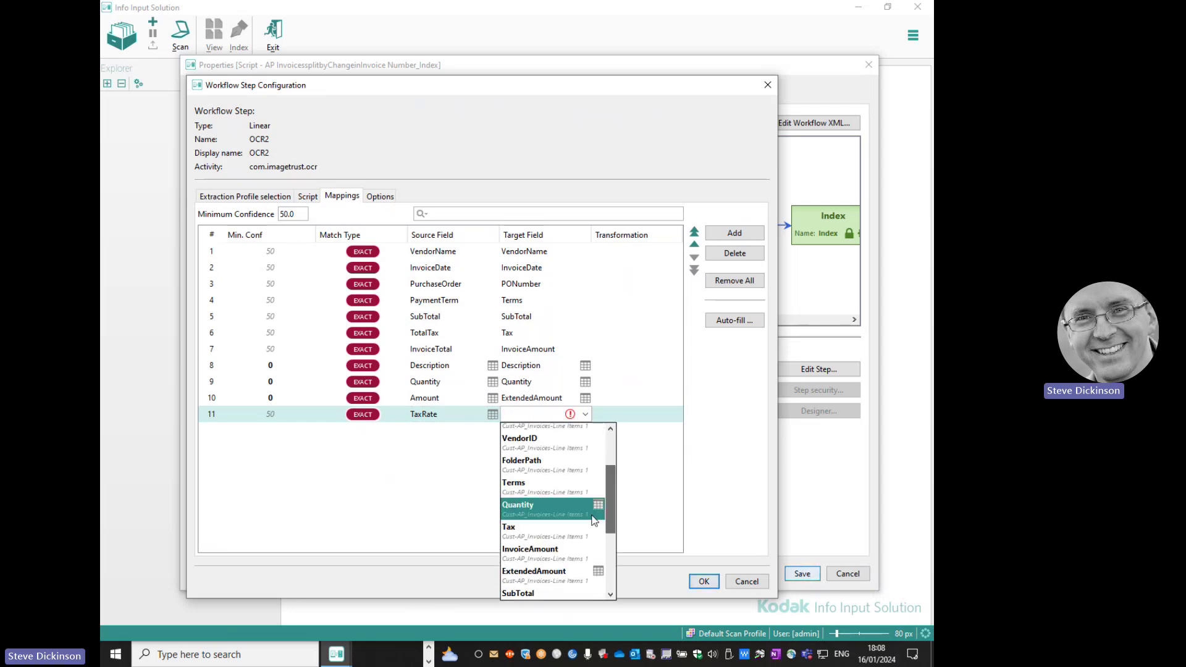
{"action": "scroll", "coordinate": [591, 529], "scroll_direction": "down", "scroll_amount": 3}
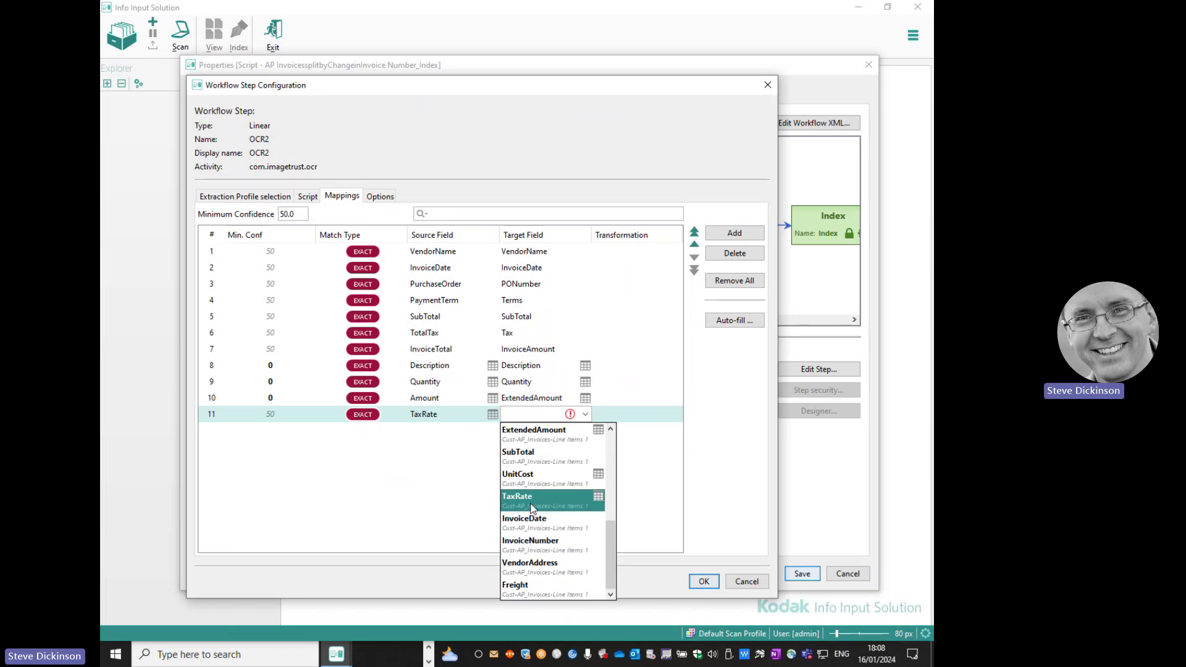
{"action": "left_click", "coordinate": [560, 503]}
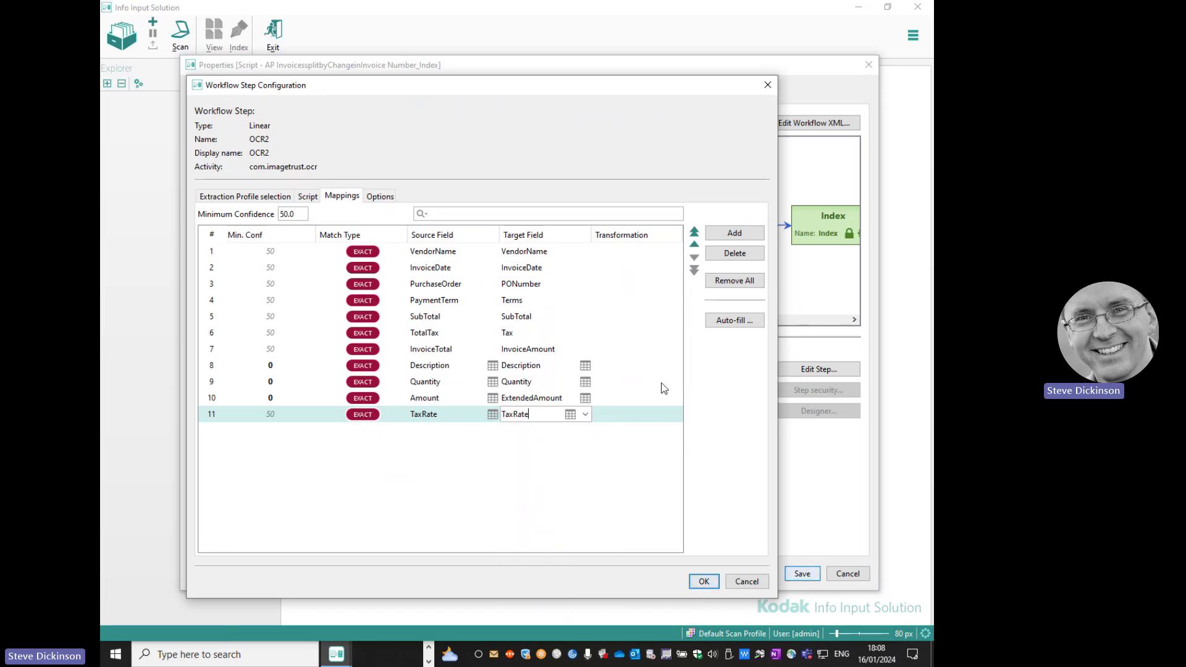
Step: Add another mapping from the source field VendorAddress to the target field VendorAddress
{"action": "left_click", "coordinate": [734, 233]}
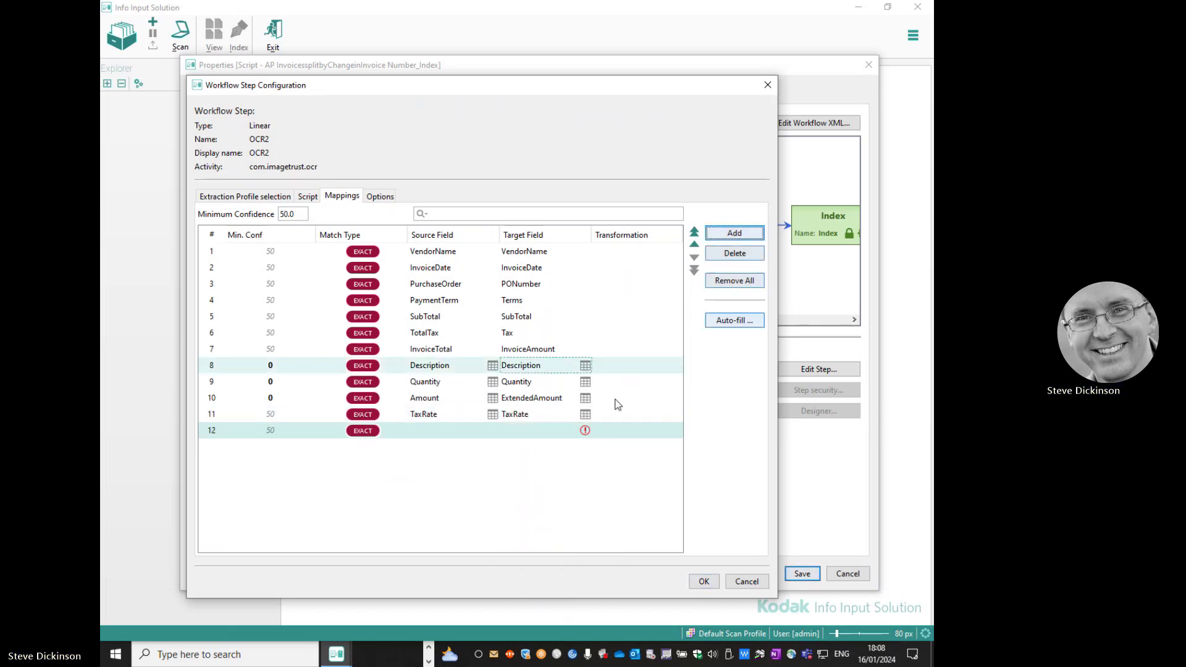
{"action": "left_click", "coordinate": [491, 435]}
{"action": "scroll", "coordinate": [548, 540], "scroll_direction": "down", "scroll_amount": 5}
{"action": "left_click_drag", "start_coordinate": [549, 540], "coordinate": [550, 592]}
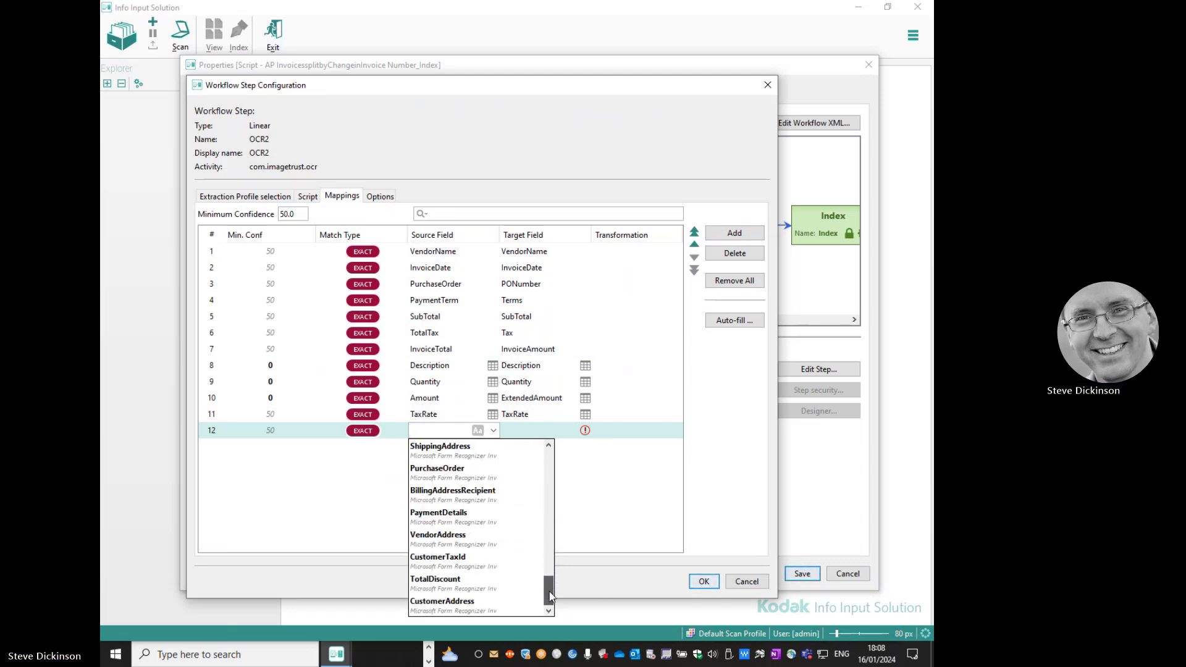
{"action": "left_click", "coordinate": [458, 535]}
{"action": "left_click", "coordinate": [584, 432]}
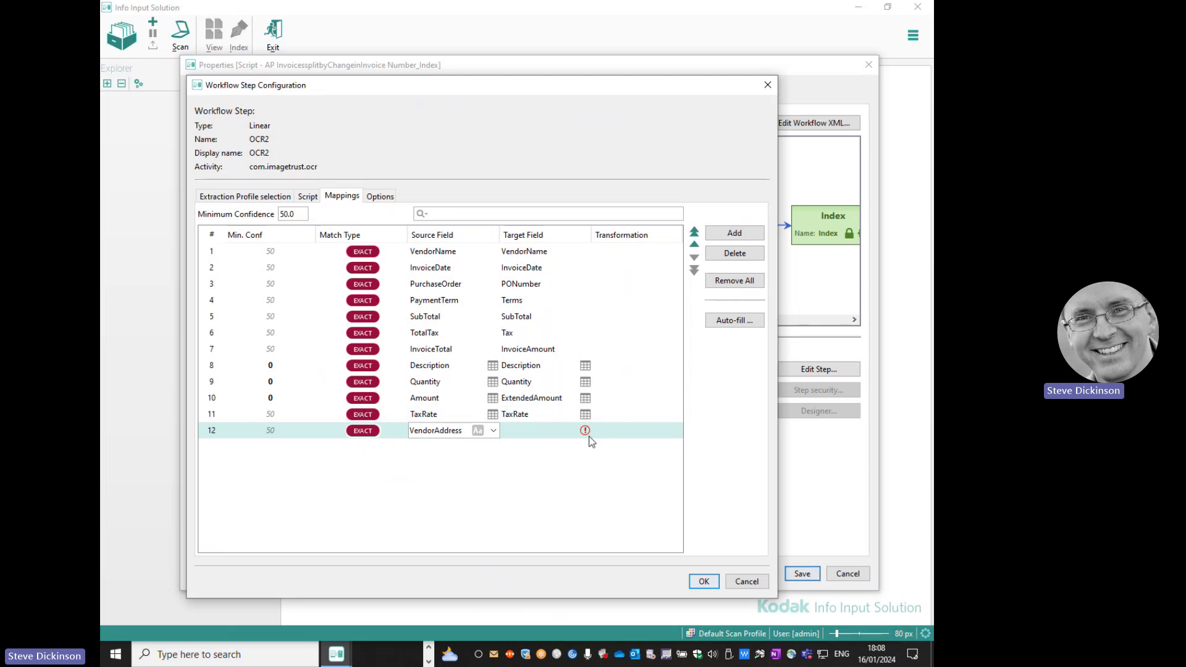
{"action": "left_click", "coordinate": [585, 431]}
{"action": "left_click_drag", "start_coordinate": [616, 503], "coordinate": [615, 559]}
{"action": "left_click", "coordinate": [598, 565]}
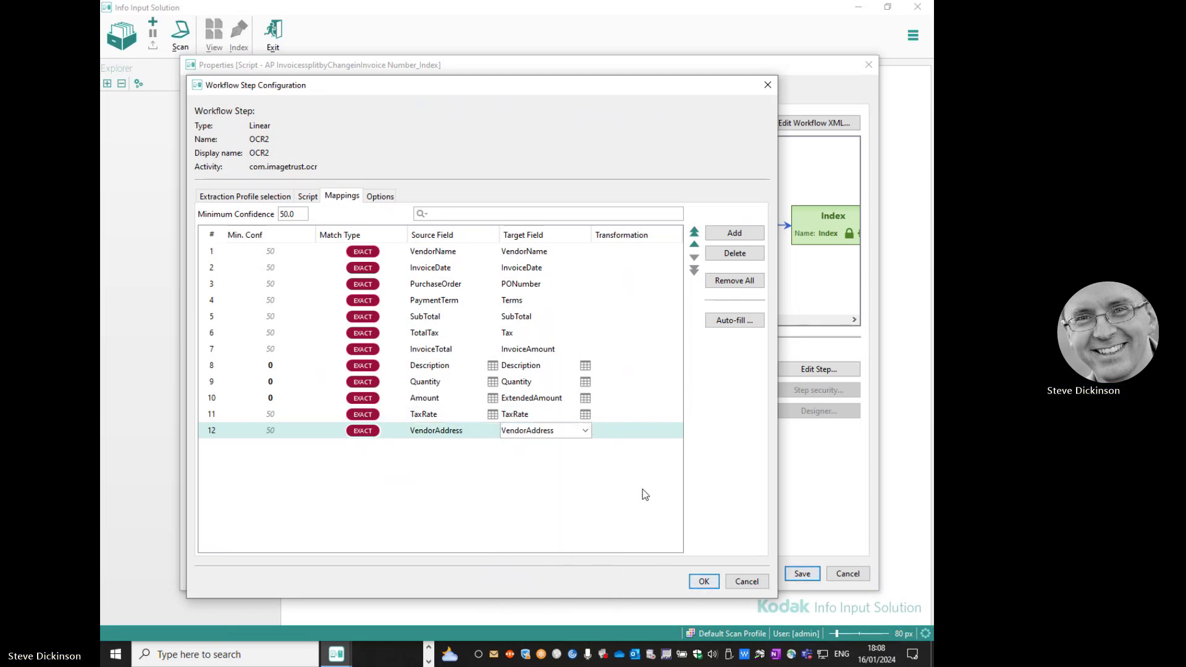
Step: Accept the OCR2 step configuration and save the job properties
{"action": "left_click", "coordinate": [705, 581]}
{"action": "left_click", "coordinate": [707, 583]}
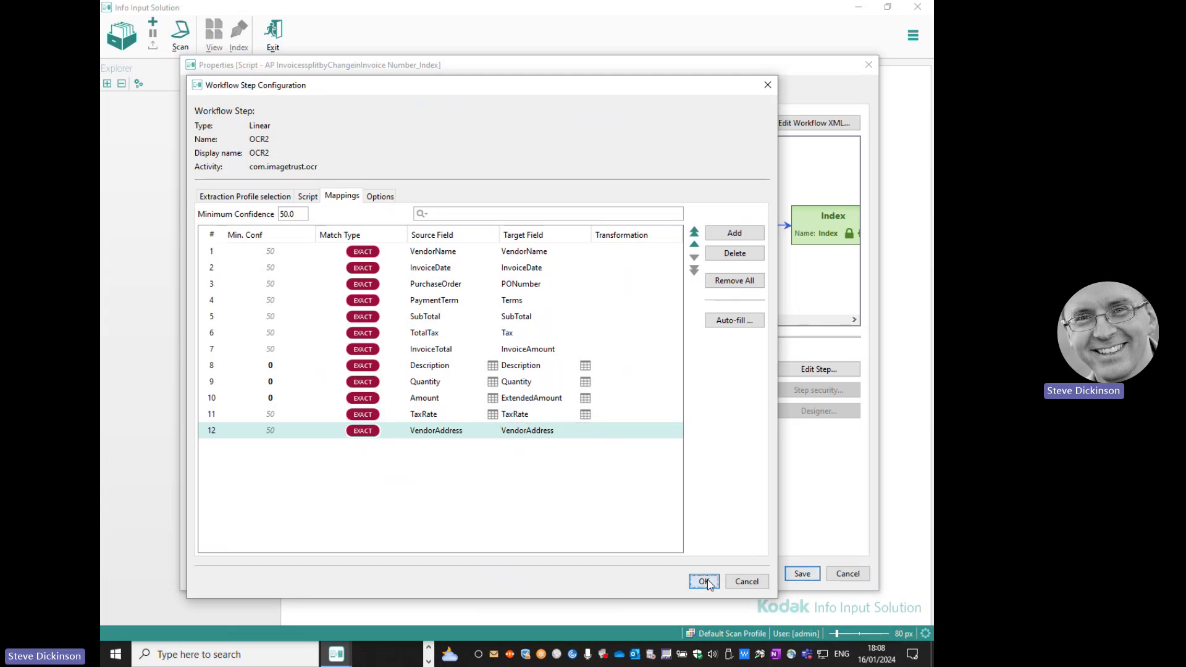
{"action": "left_click", "coordinate": [797, 575]}
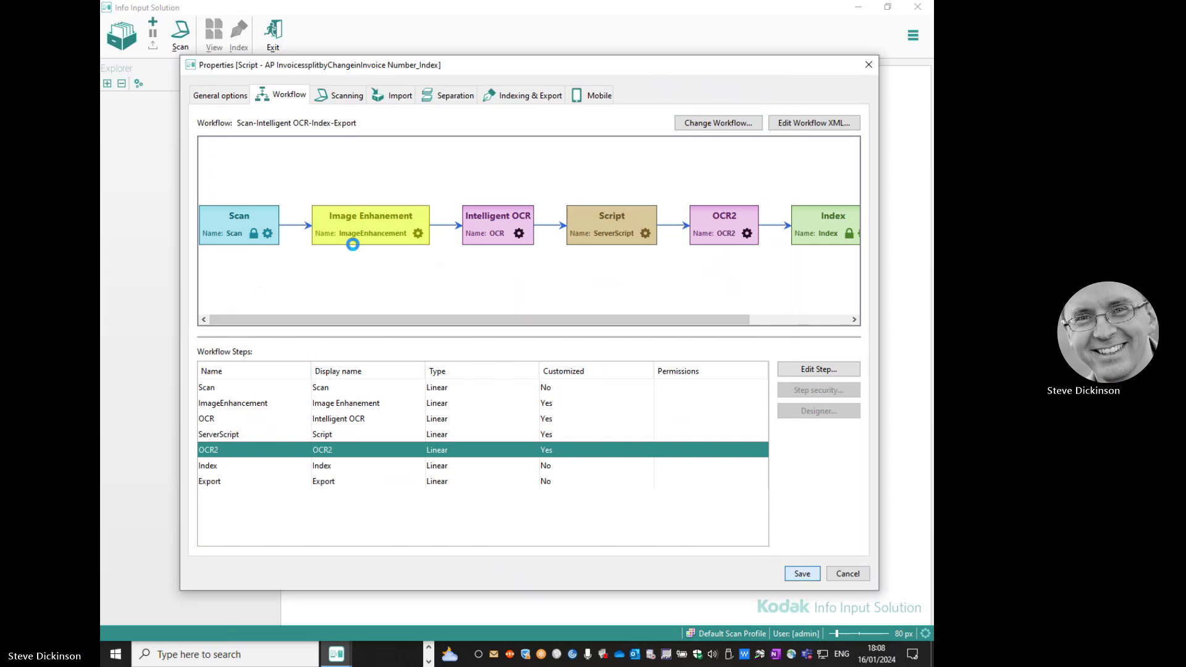
Step: Publish the job Script - AP InvoicessplitbyChangeinInvoice Number_Index and close the setup data
{"action": "right_click", "coordinate": [343, 223]}
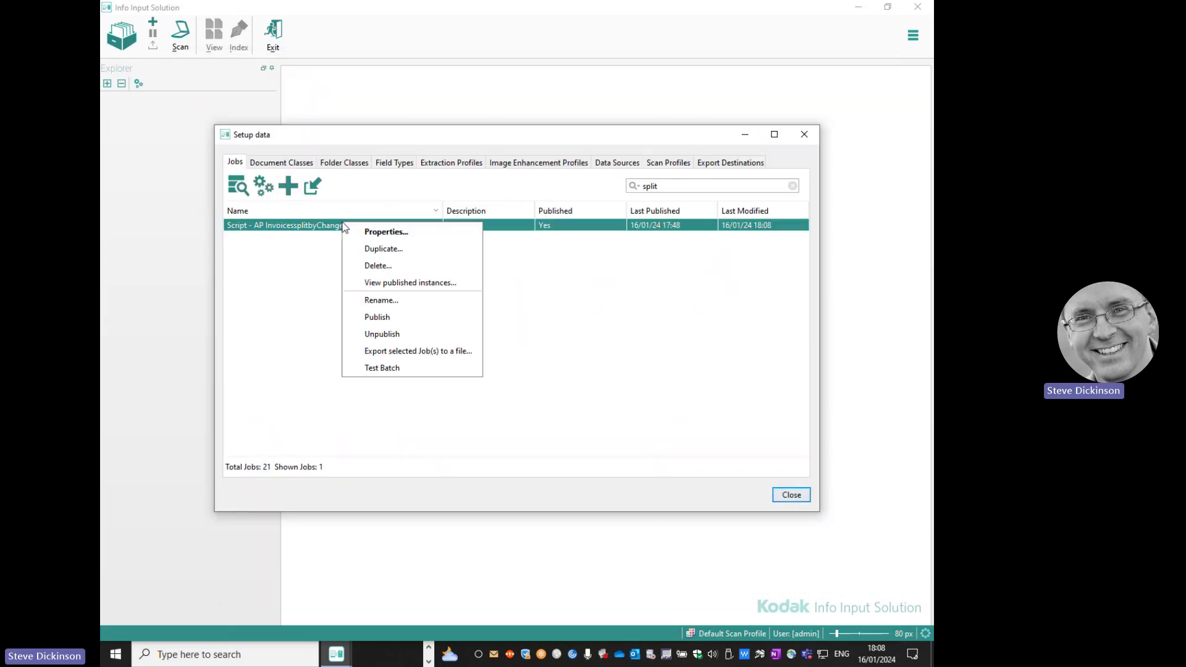
{"action": "left_click", "coordinate": [394, 317]}
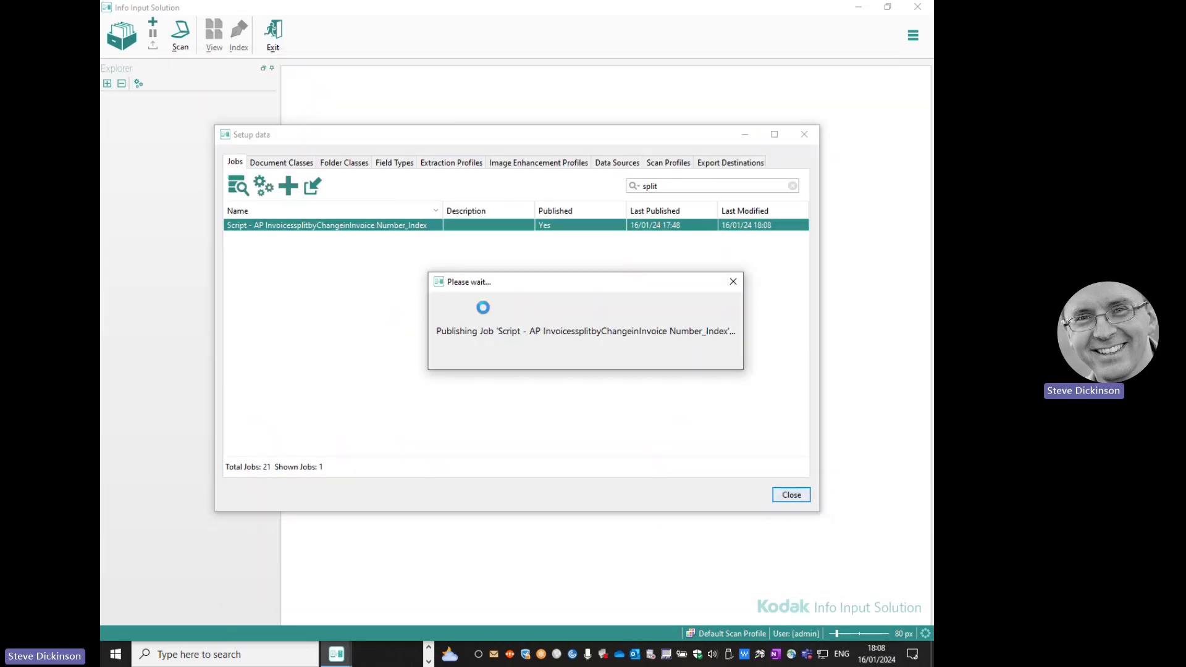
{"action": "left_click", "coordinate": [526, 340]}
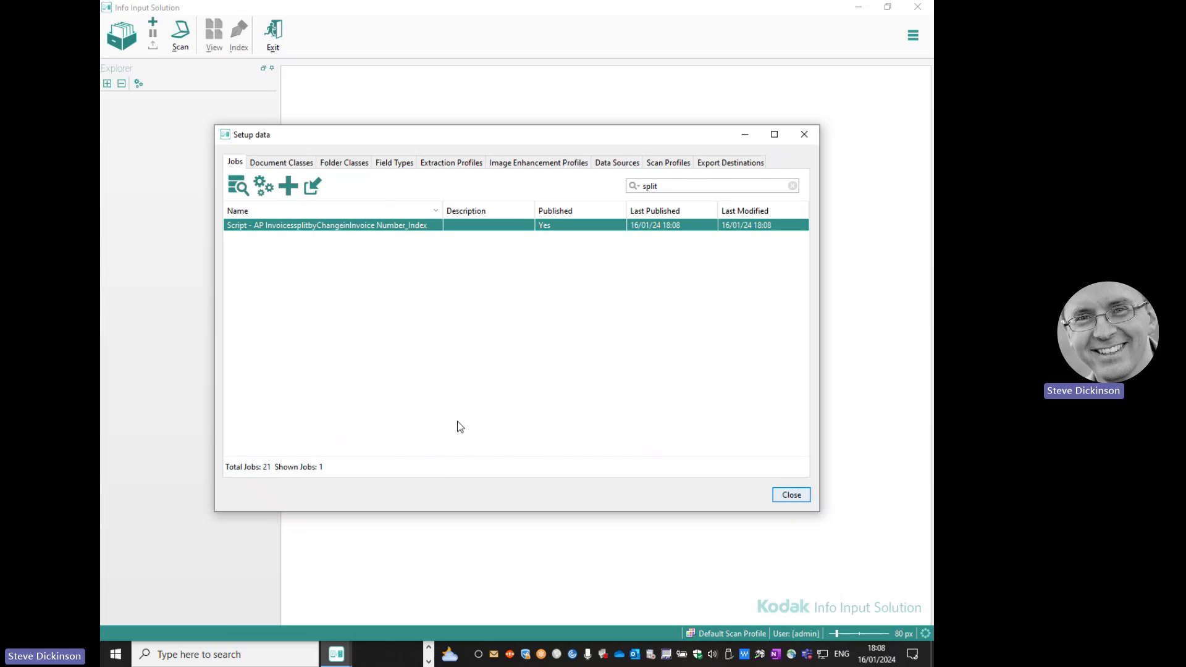
{"action": "left_click", "coordinate": [430, 650]}
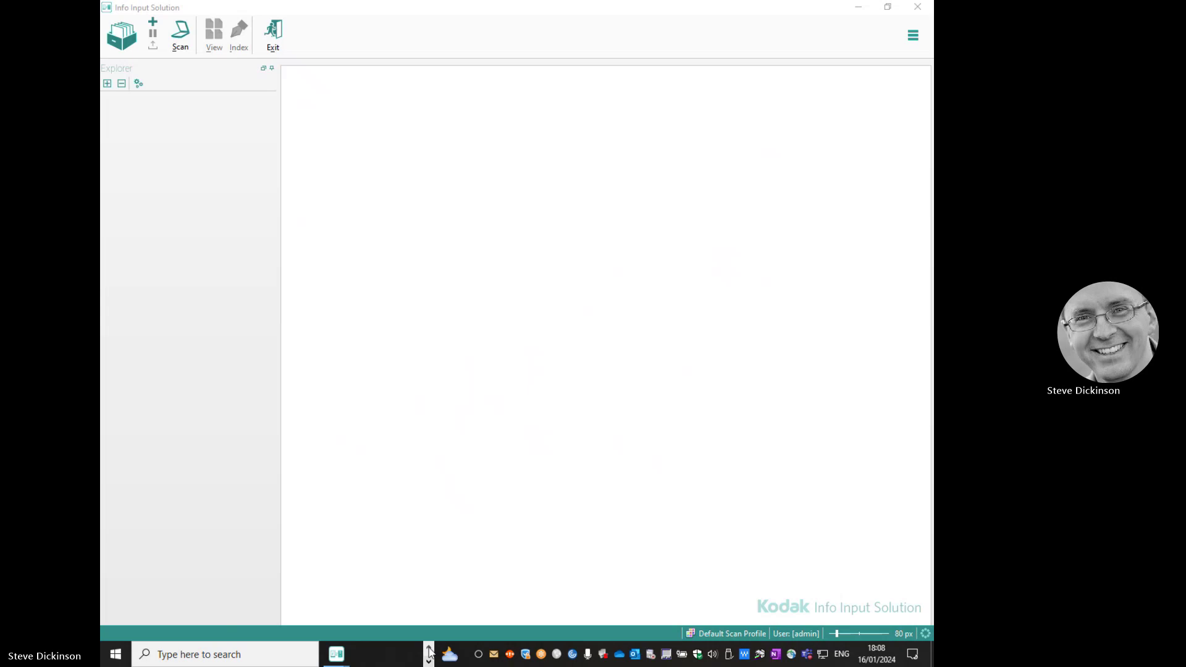